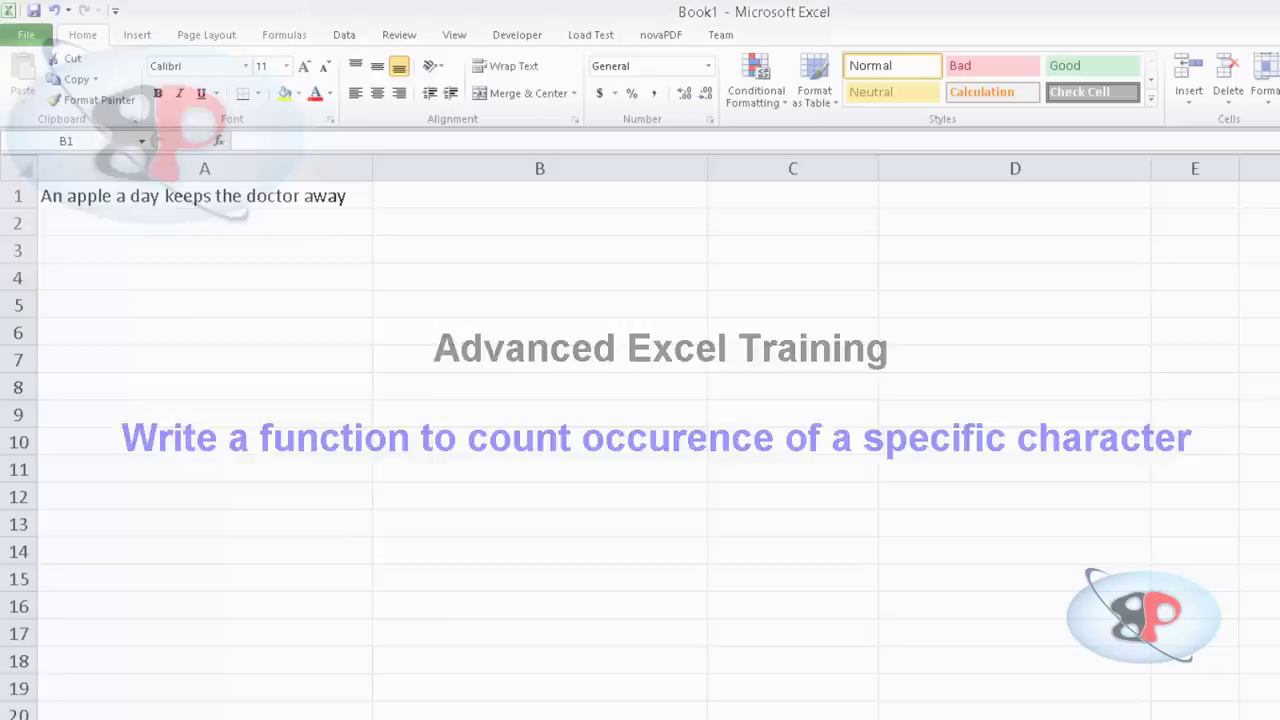
Review the counting-plan notes, highlighting the total-length and length-without-a steps
left_click(140, 196)
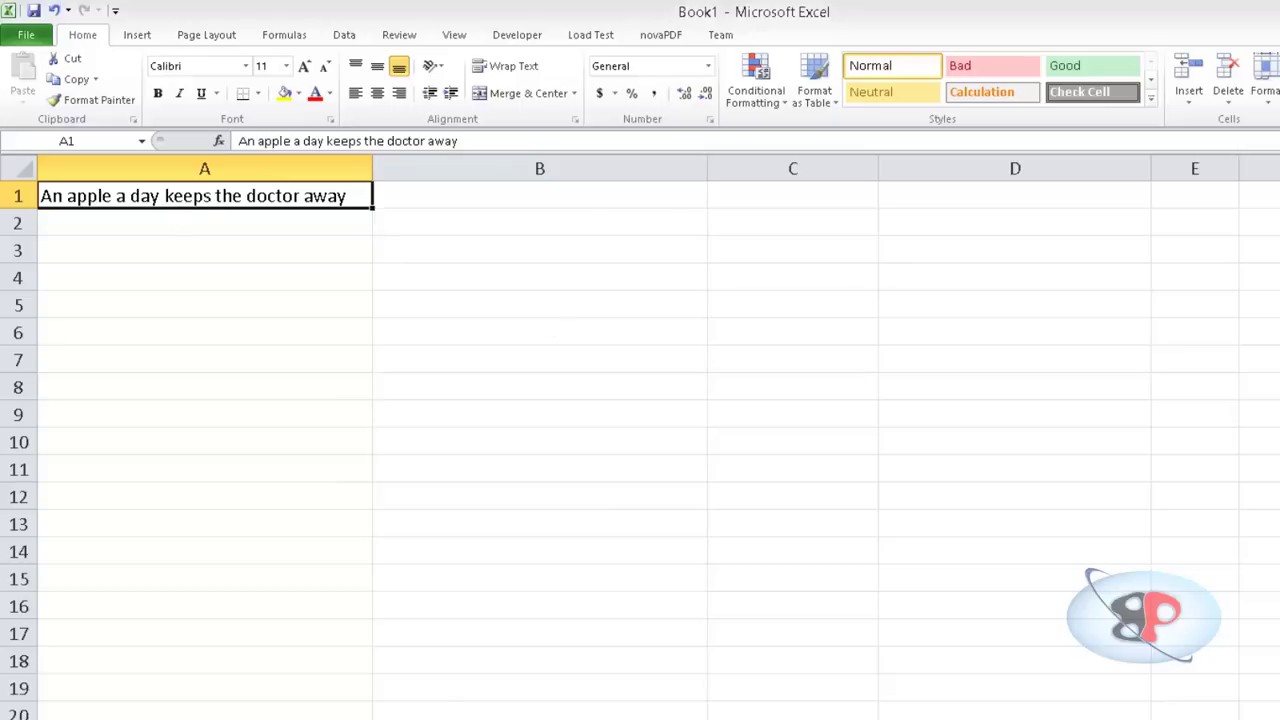
left_click(335, 700)
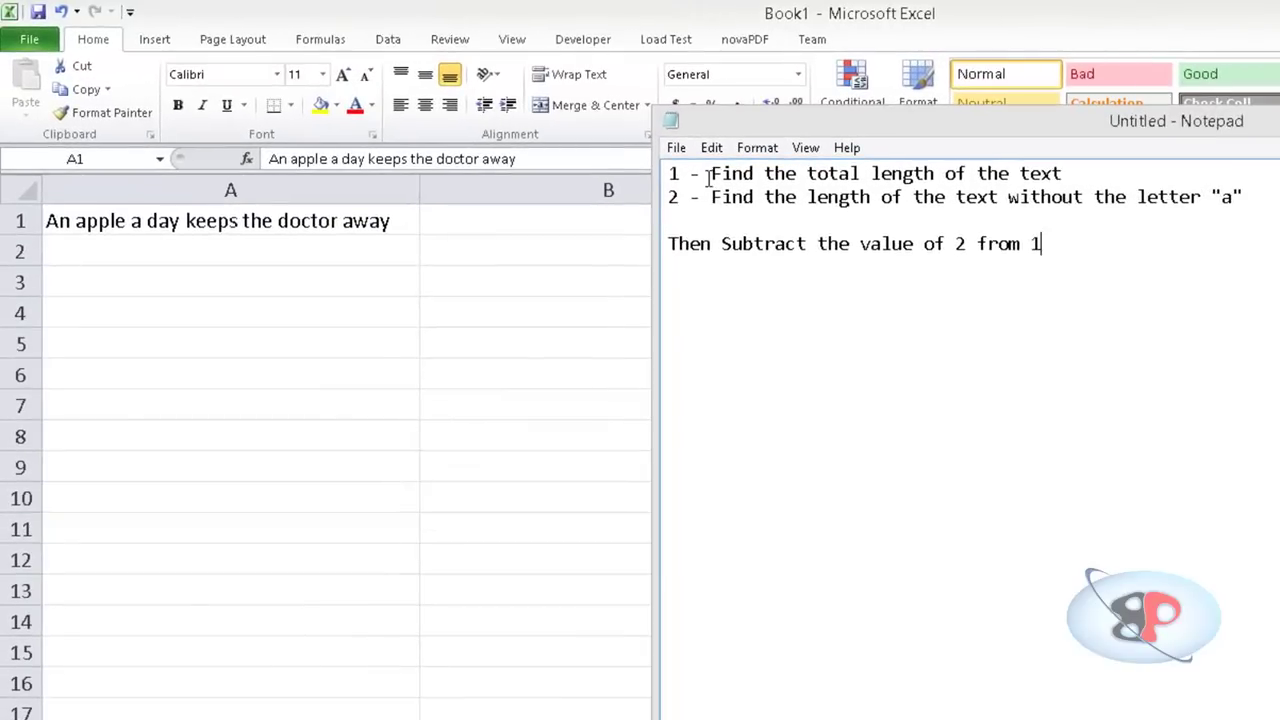
left_click_drag(708, 176, 1058, 174)
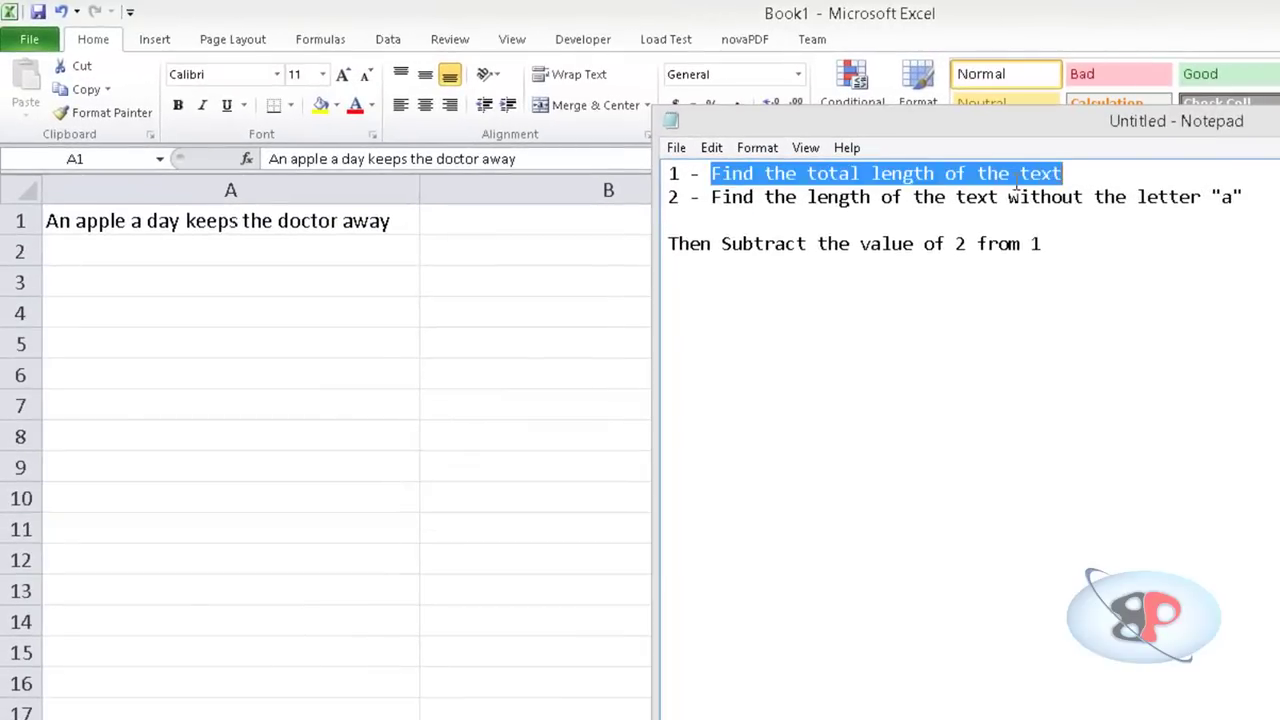
key("shift+Left")
left_click_drag(713, 196, 1246, 200)
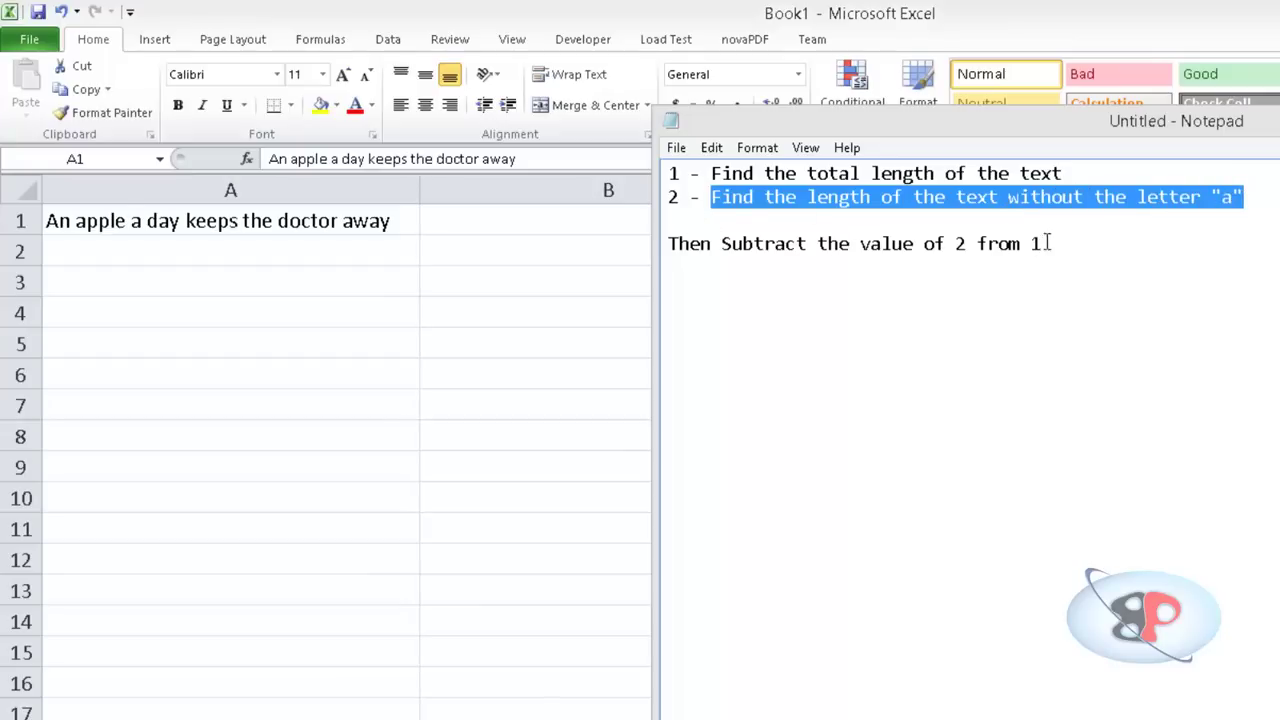
double_click(968, 197)
left_click(963, 175)
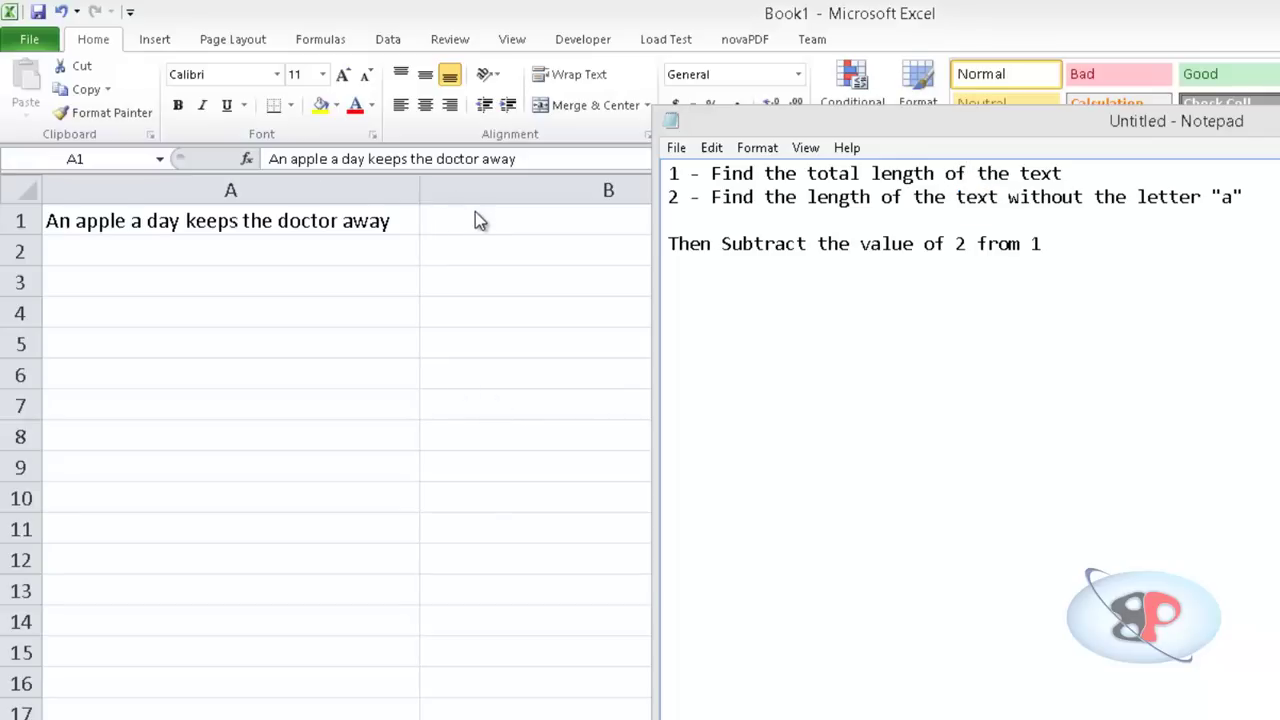
key("alt+Tab")
key("alt+Tab")
key("alt+Tab")
Enter =LEN(A1) in B1 to show 36, narrow column B, and recheck the plan notes
left_click(580, 222)
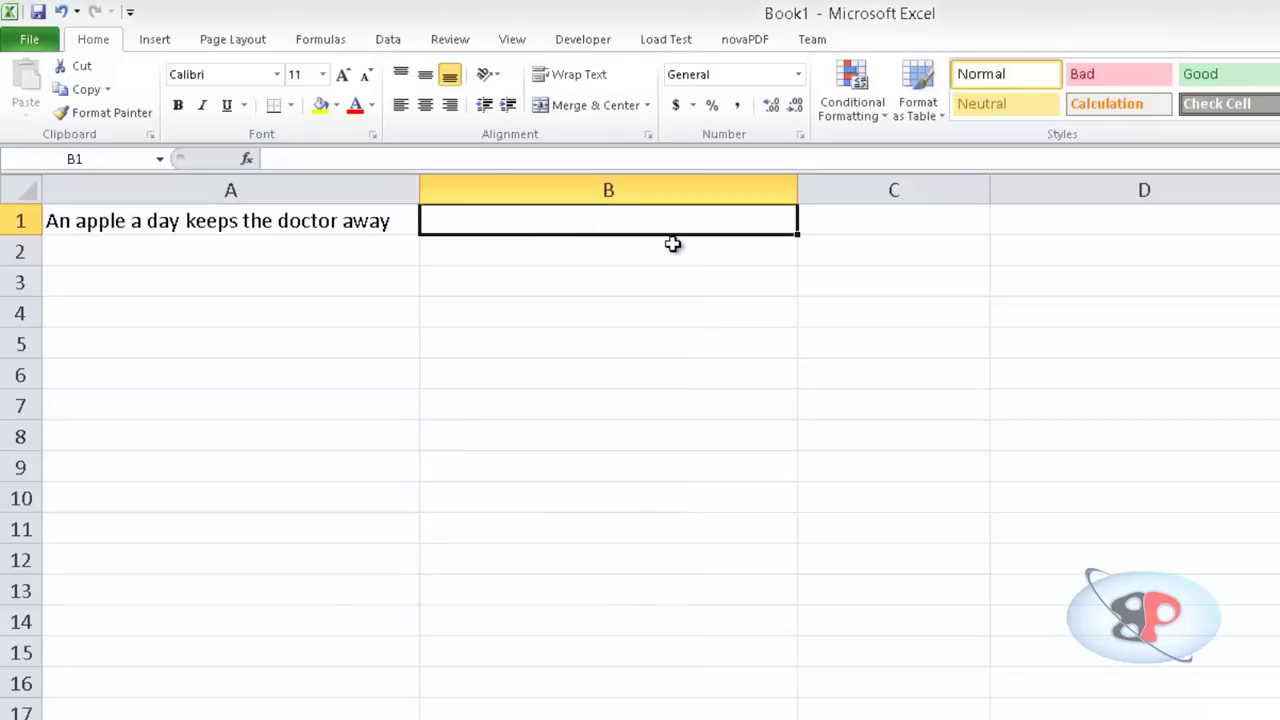
type("=len(")
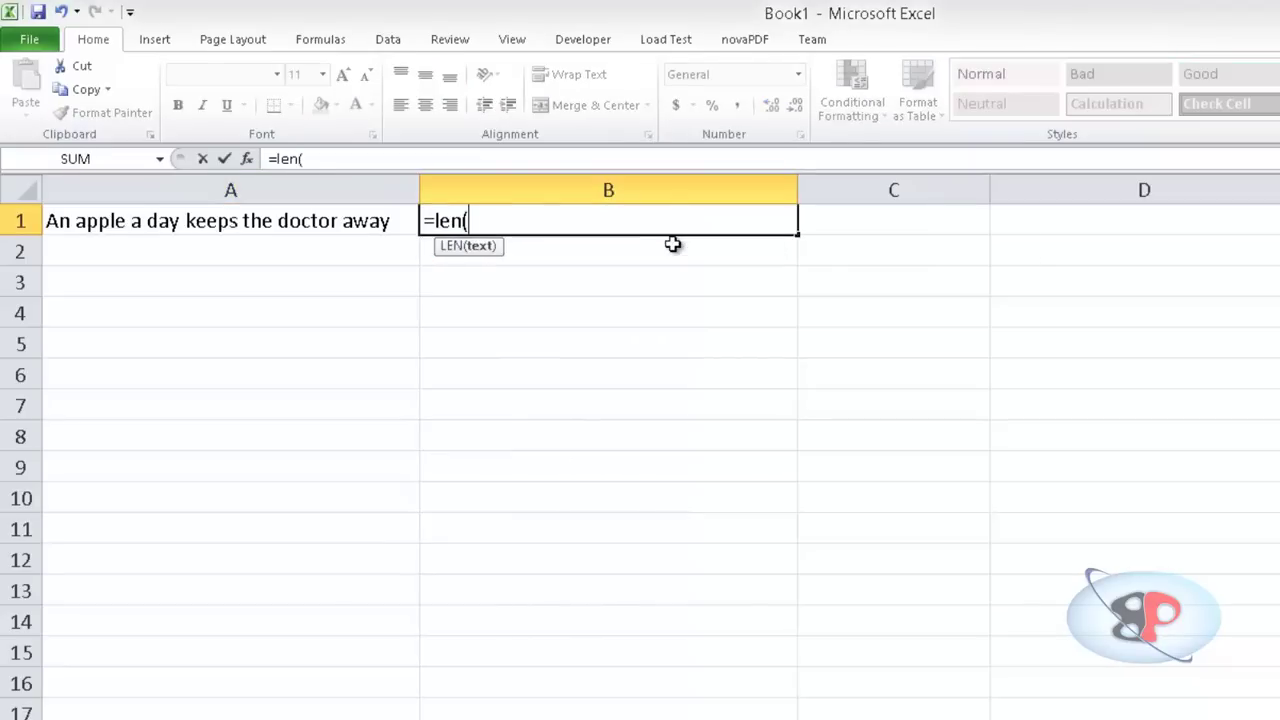
key("Left")
key("Return")
key("Up")
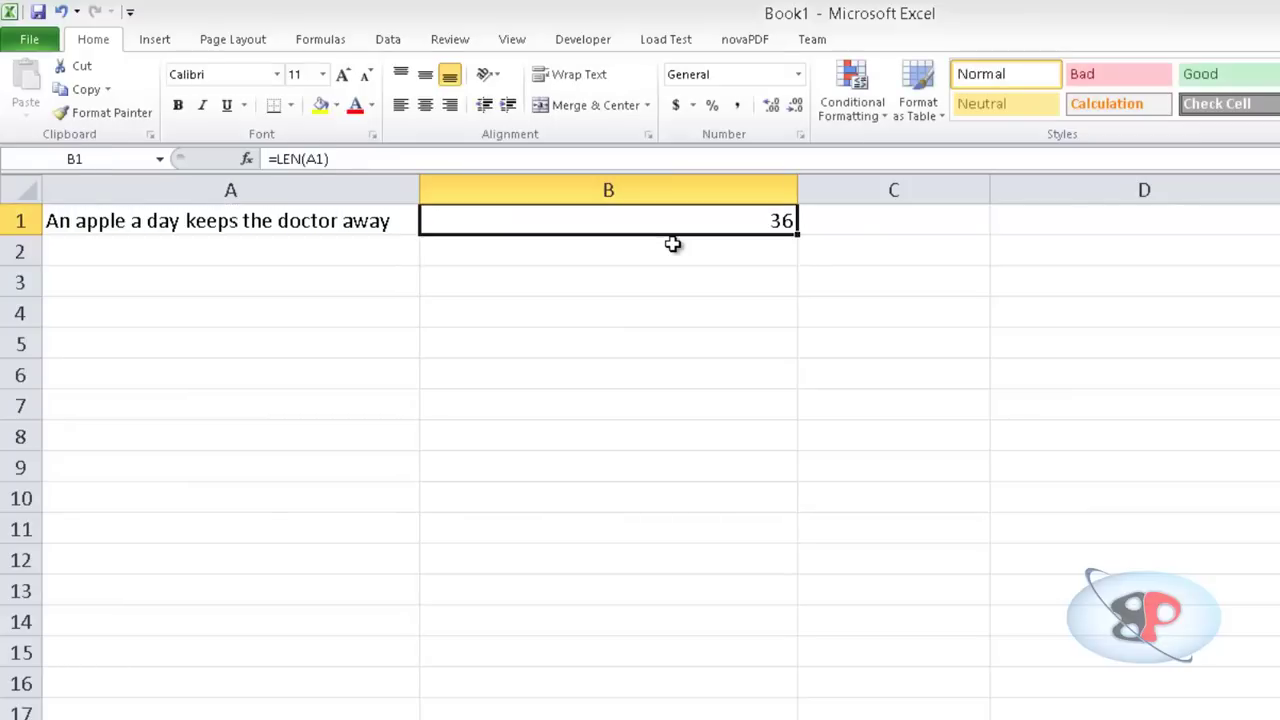
left_click_drag(798, 189, 597, 173)
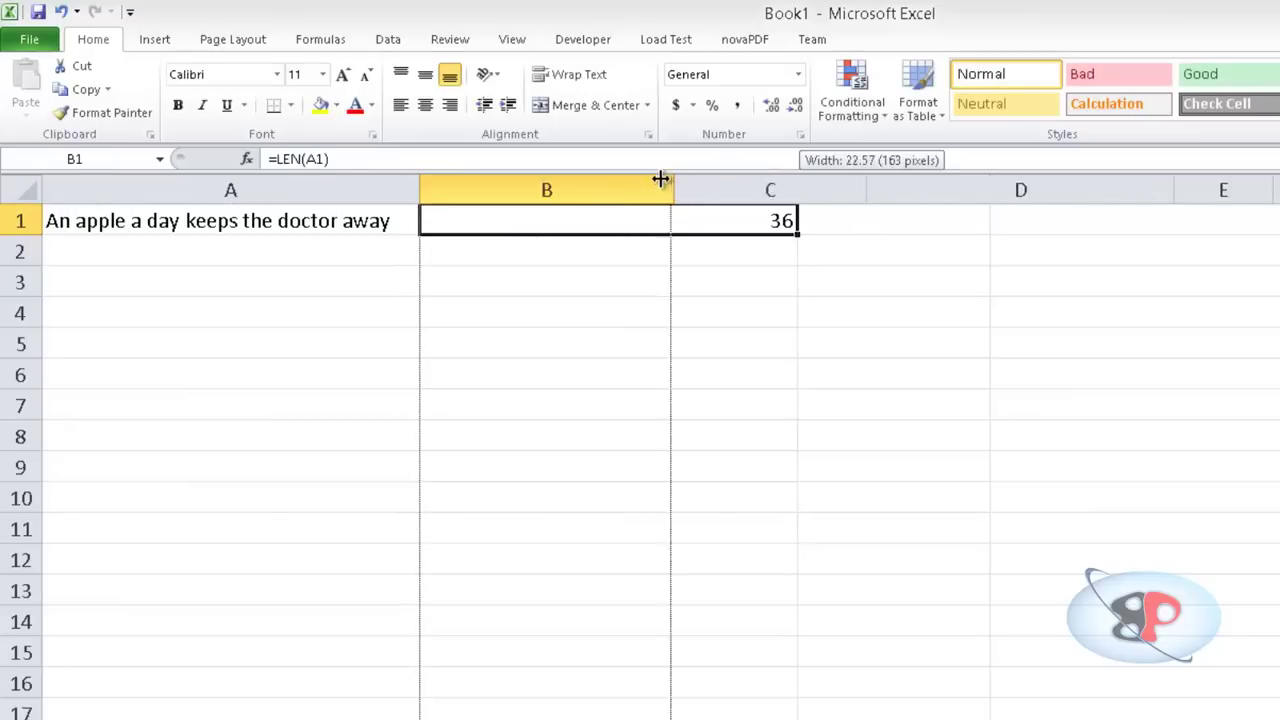
left_click(700, 218)
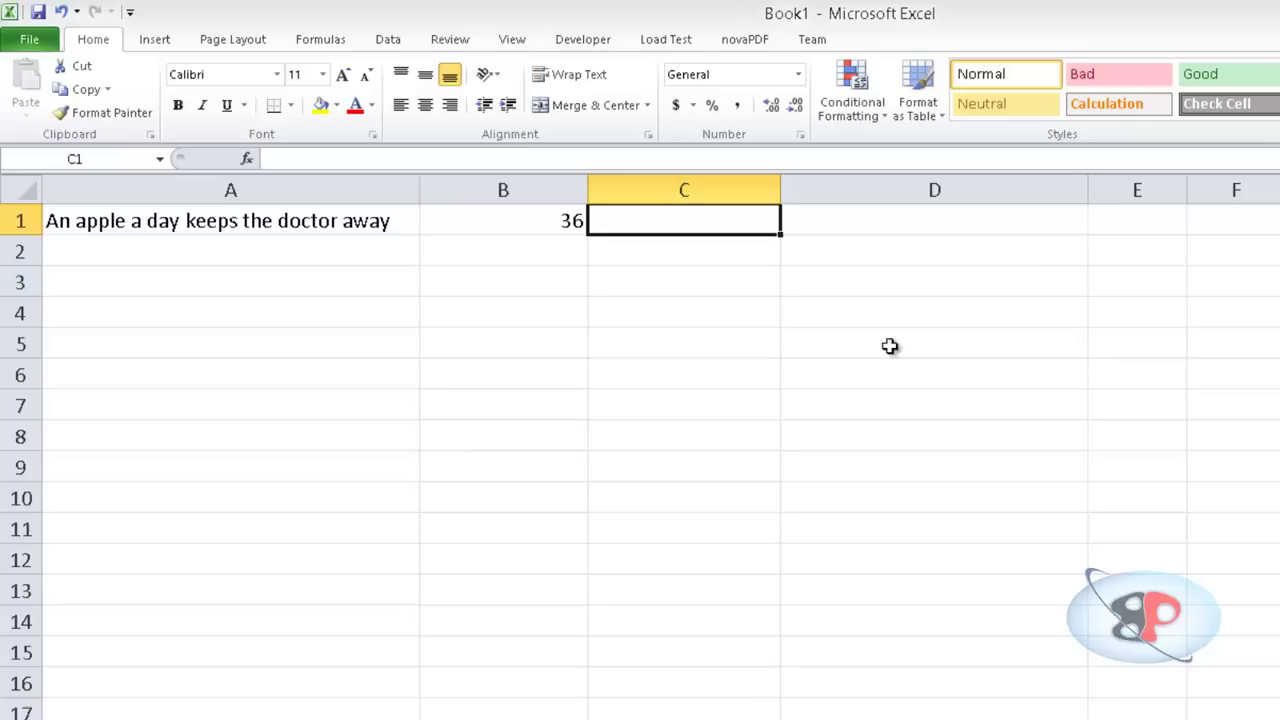
key("alt+Tab")
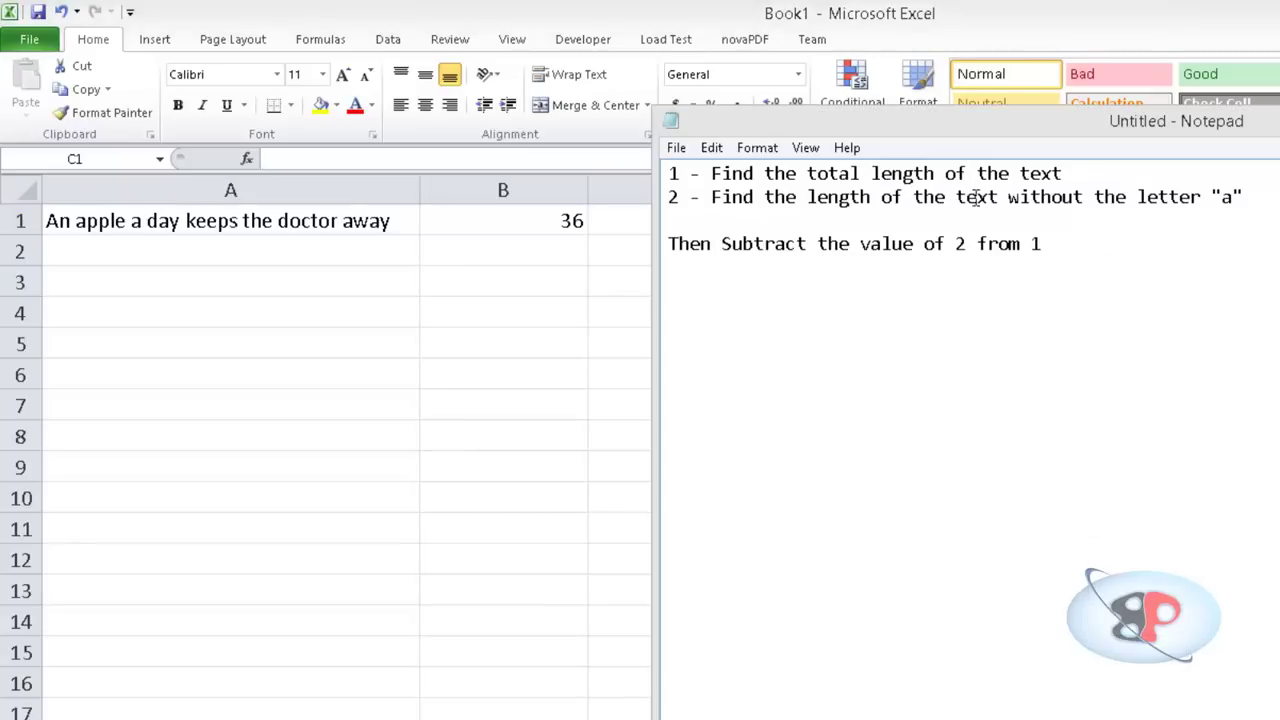
key("alt+Tab")
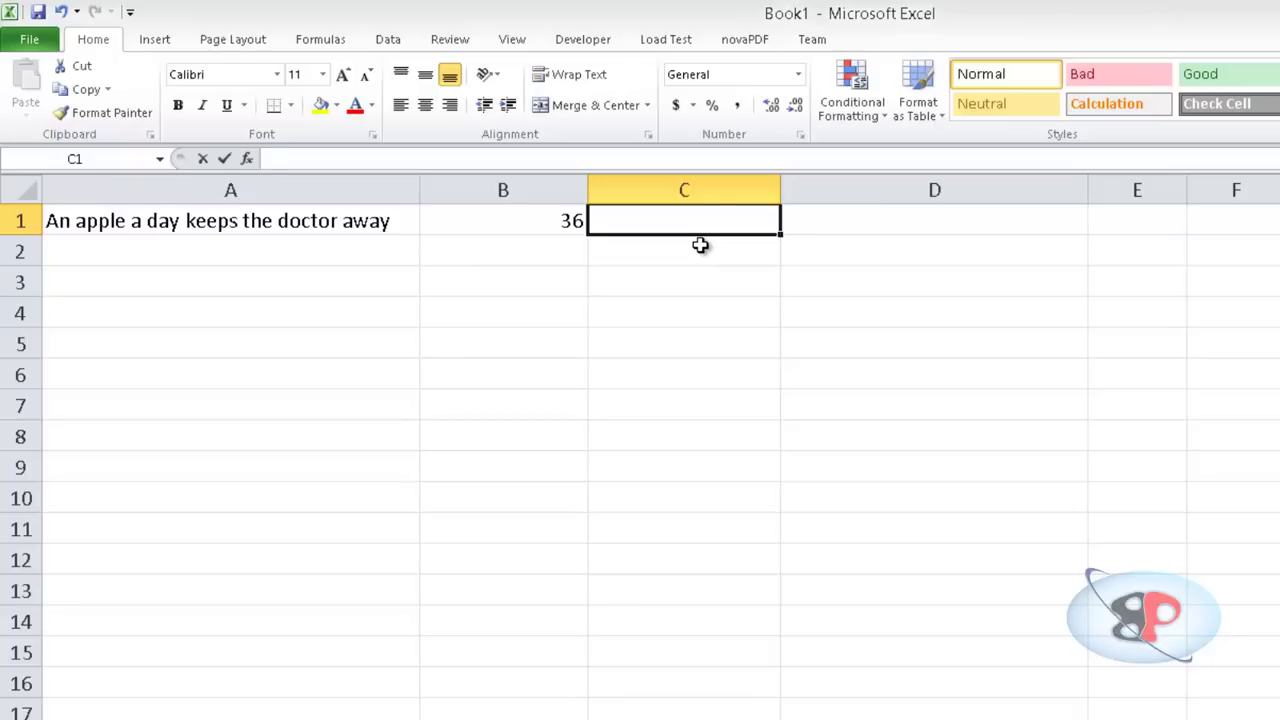
Enter =SUBSTITUTE(A1,"a","") in C1 and autofit column C to its text
type("=subs")
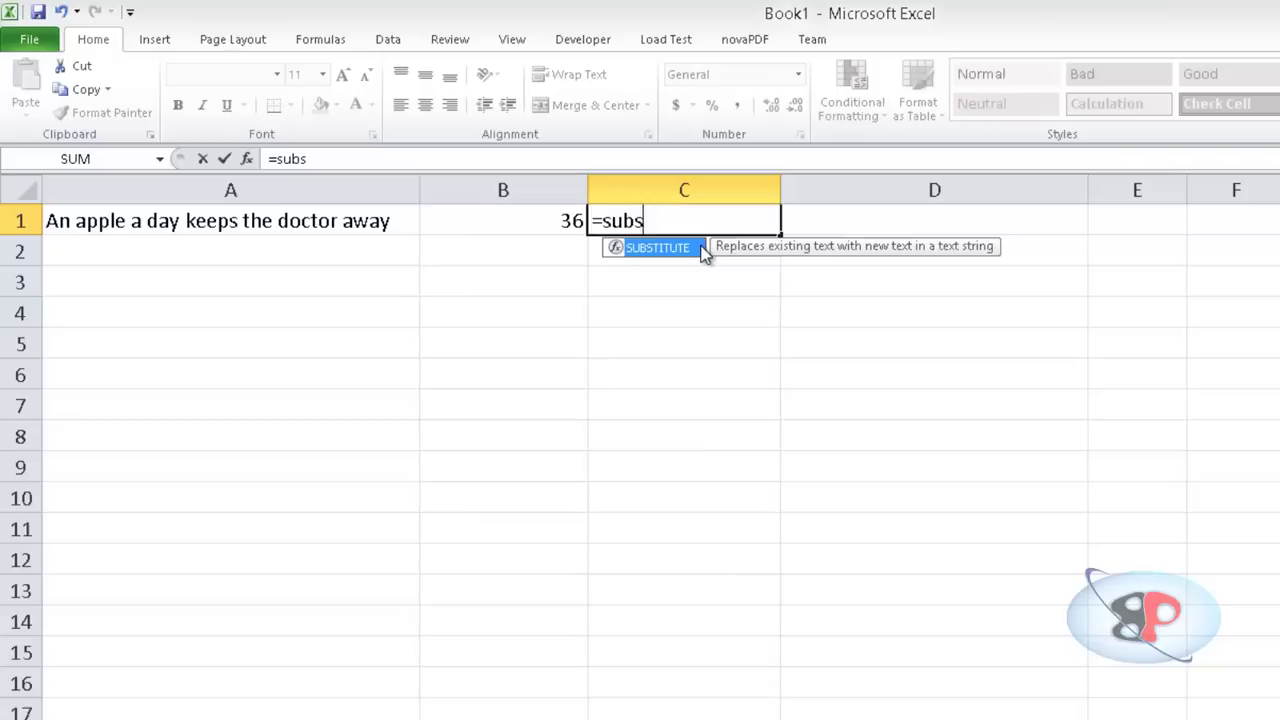
type("titute")
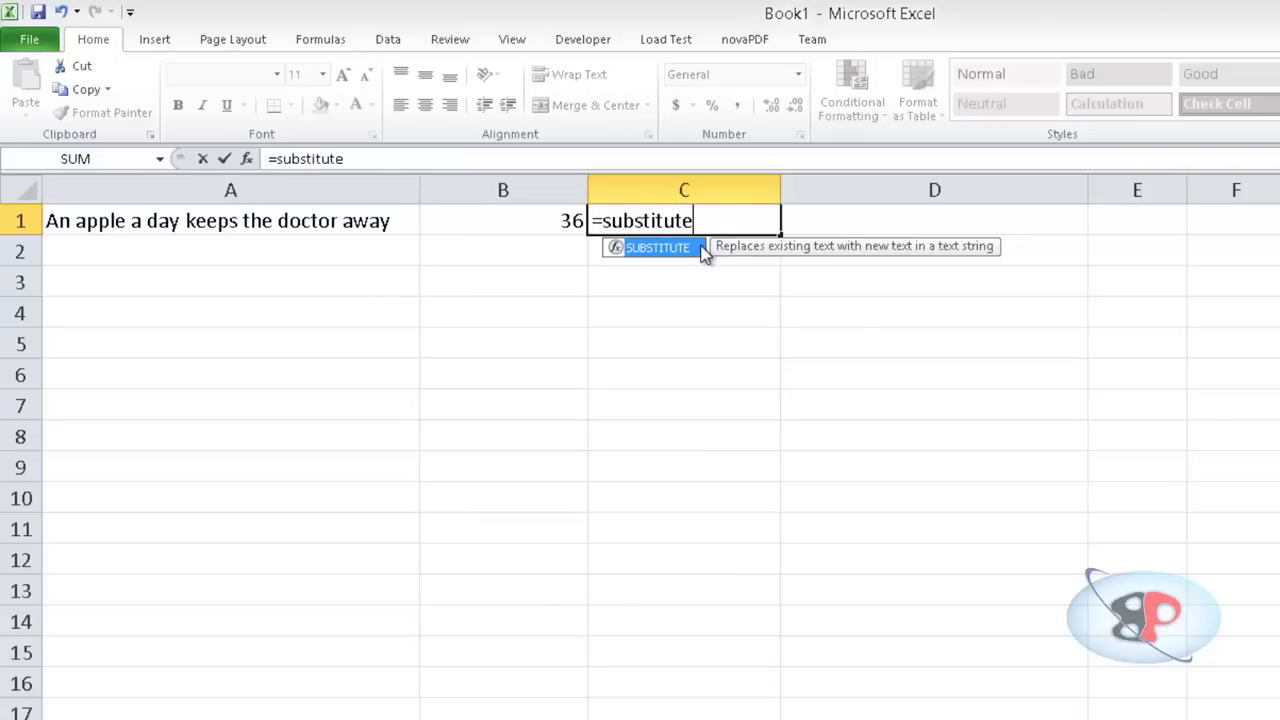
type("(A1")
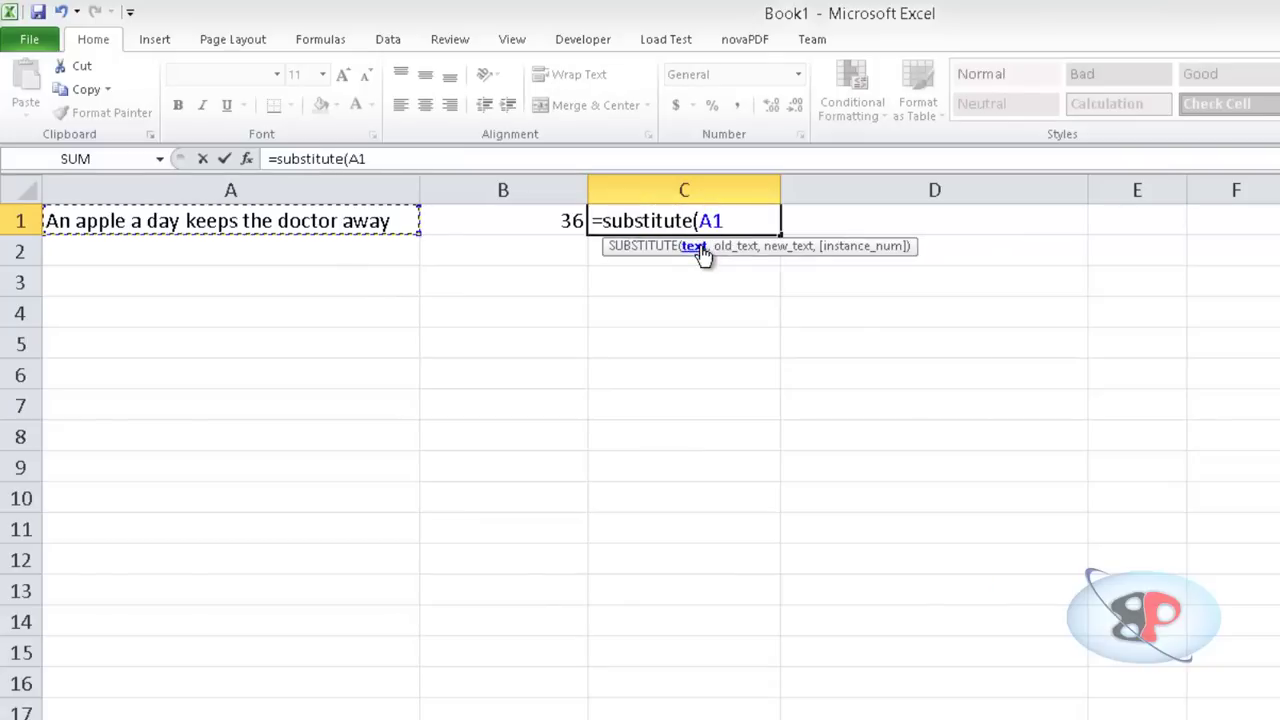
type(",")
type("a")
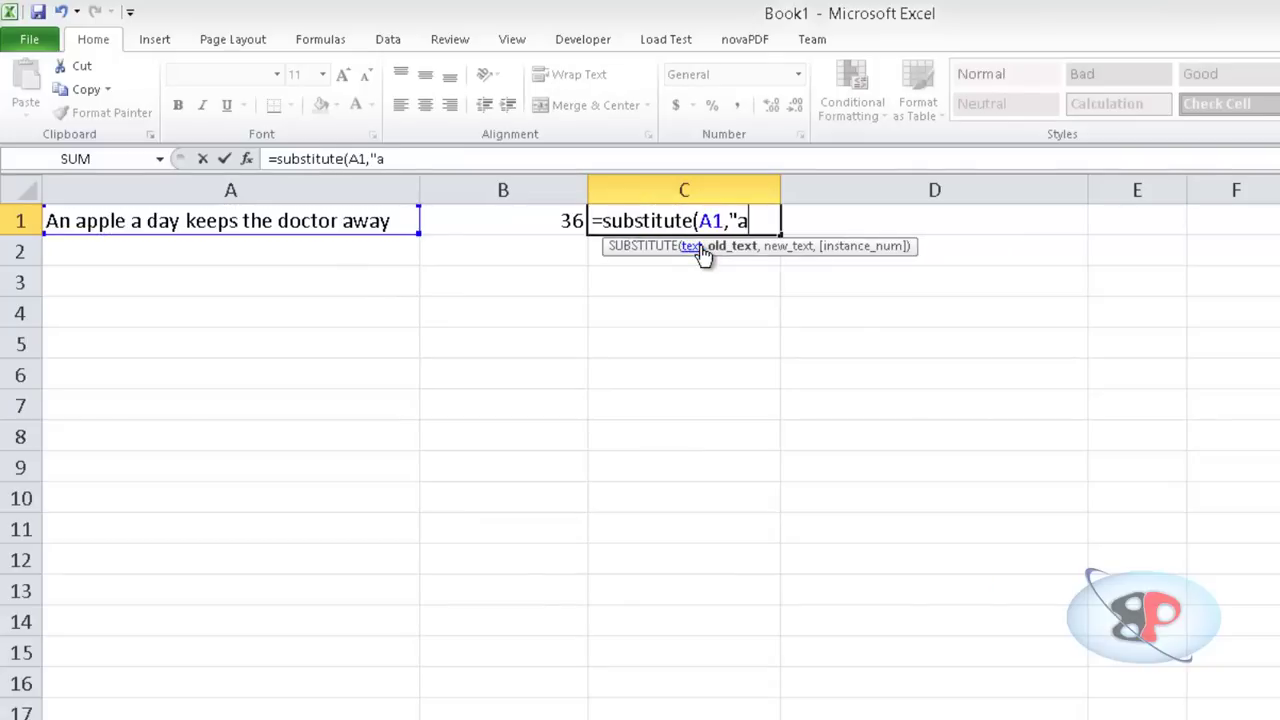
type(",")
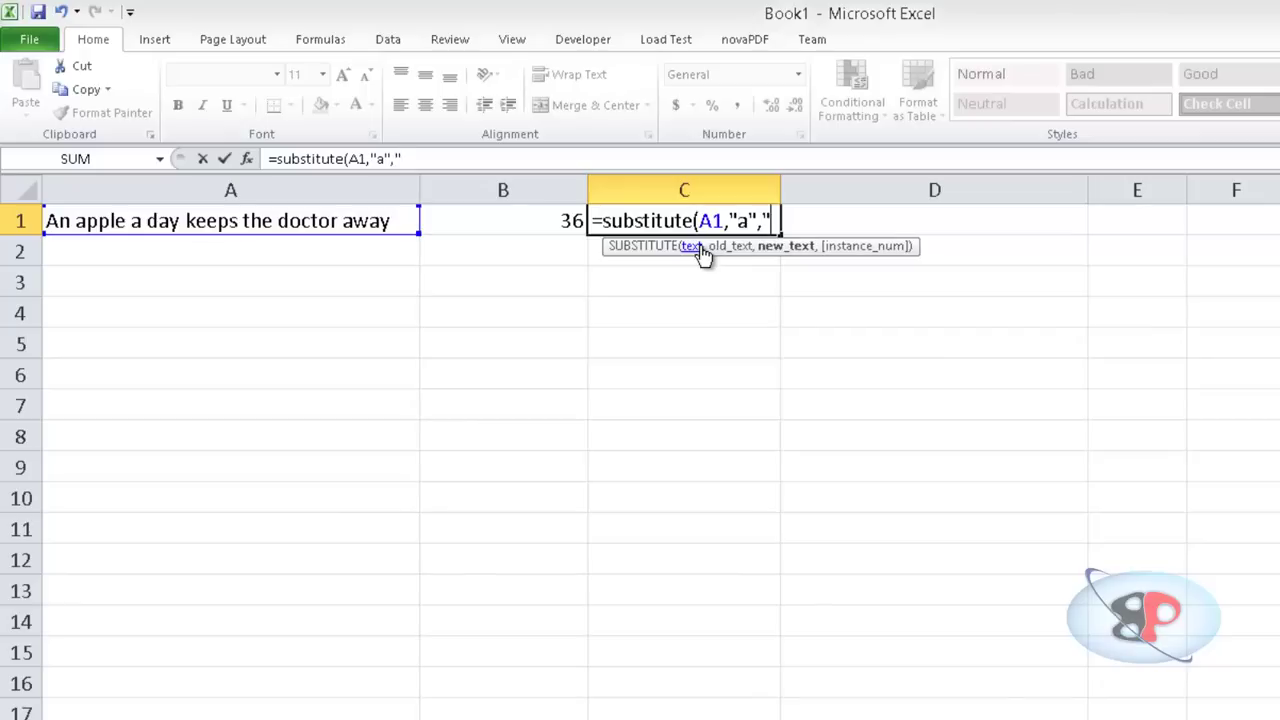
type(")")
key("Return")
left_click(680, 228)
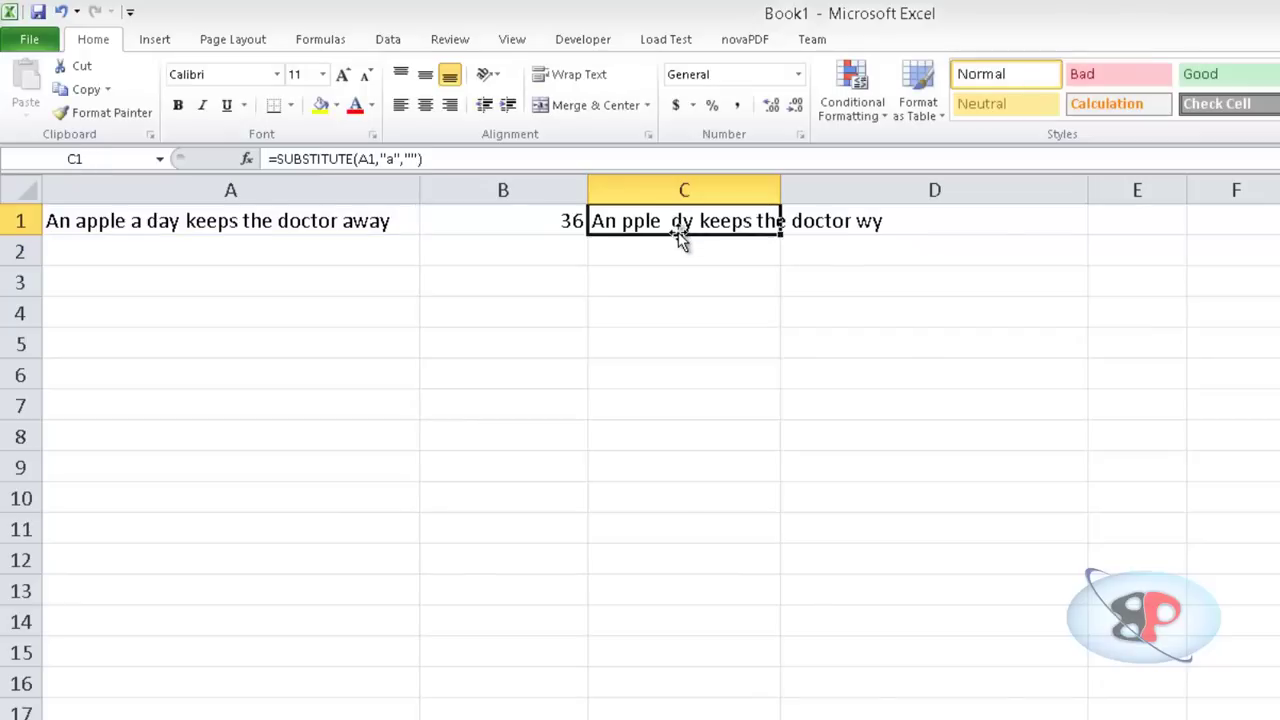
double_click(781, 182)
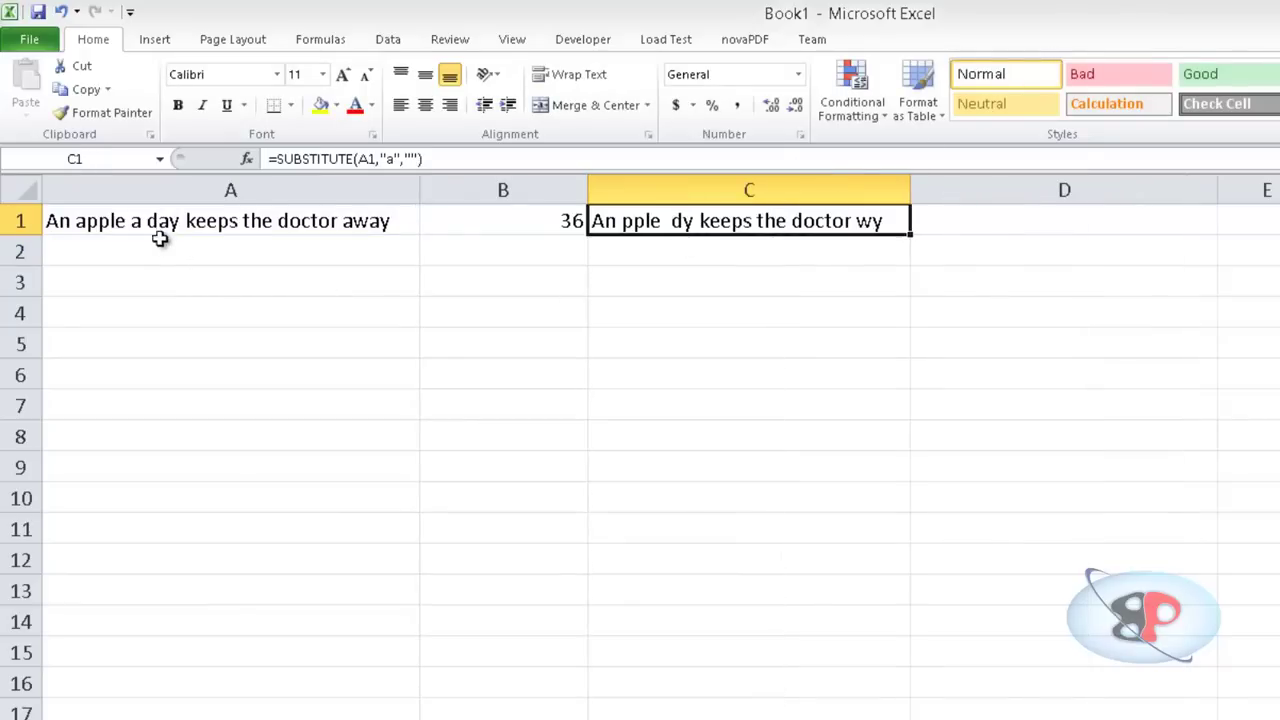
Compare the C1 result with the original A1 sentence, then clear C1
left_click(86, 224)
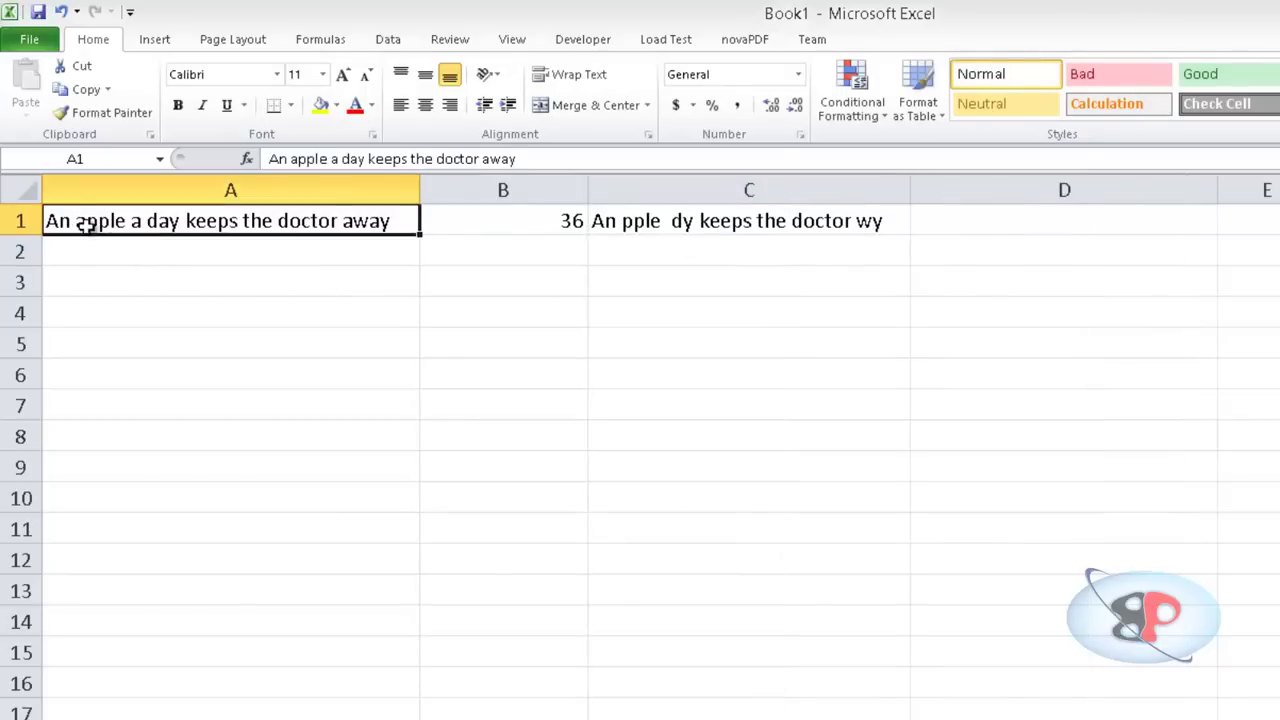
left_click(620, 218)
key("ctrl+shift+Down")
left_click(700, 220)
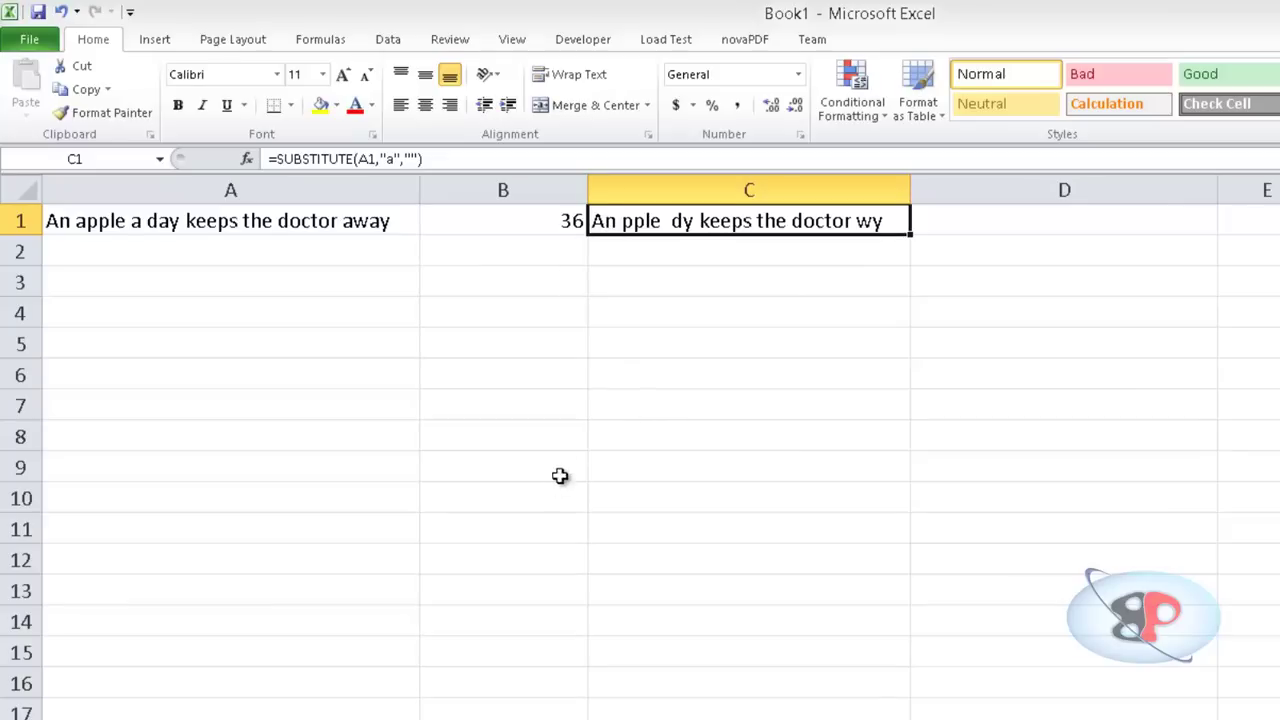
left_click(168, 224)
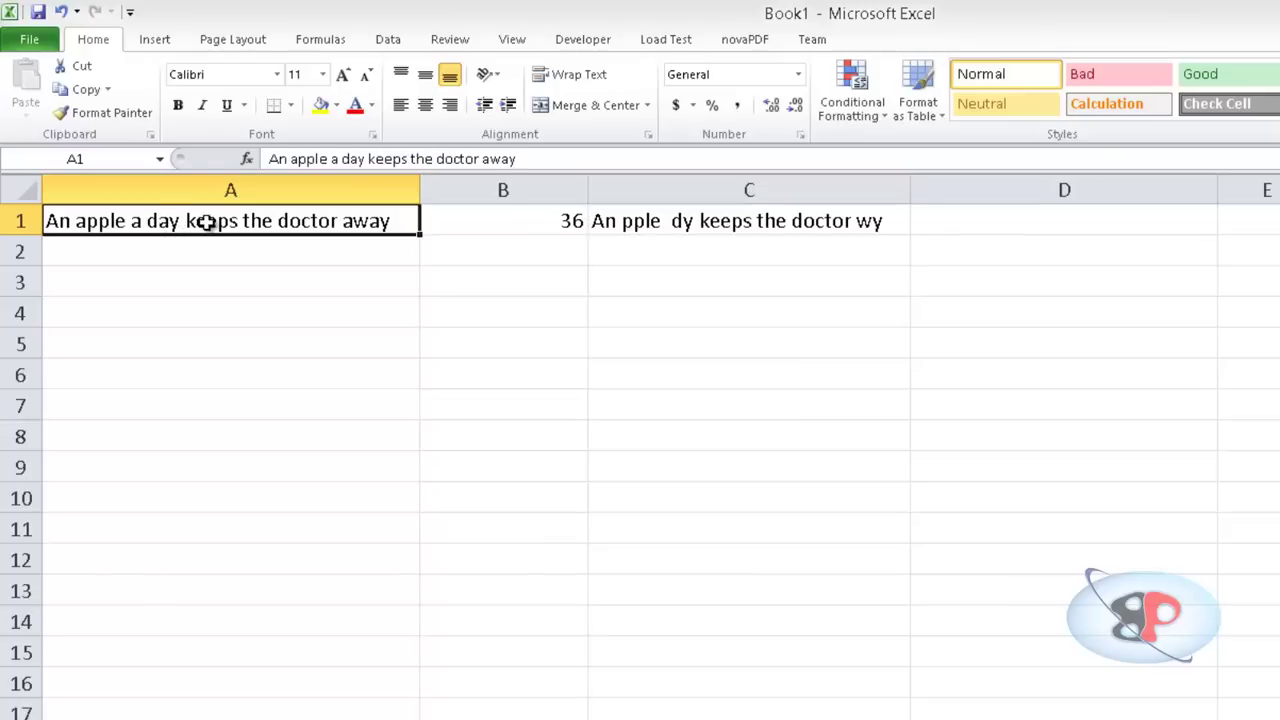
left_click(663, 235)
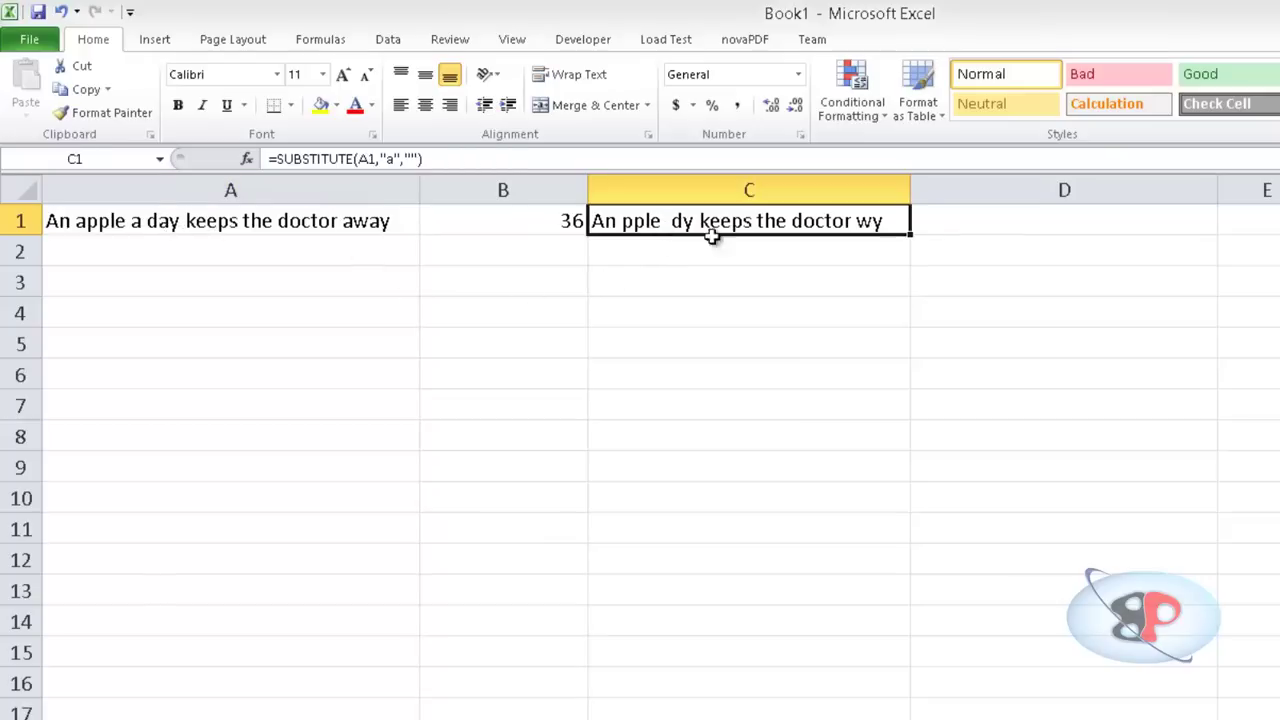
key("Delete")
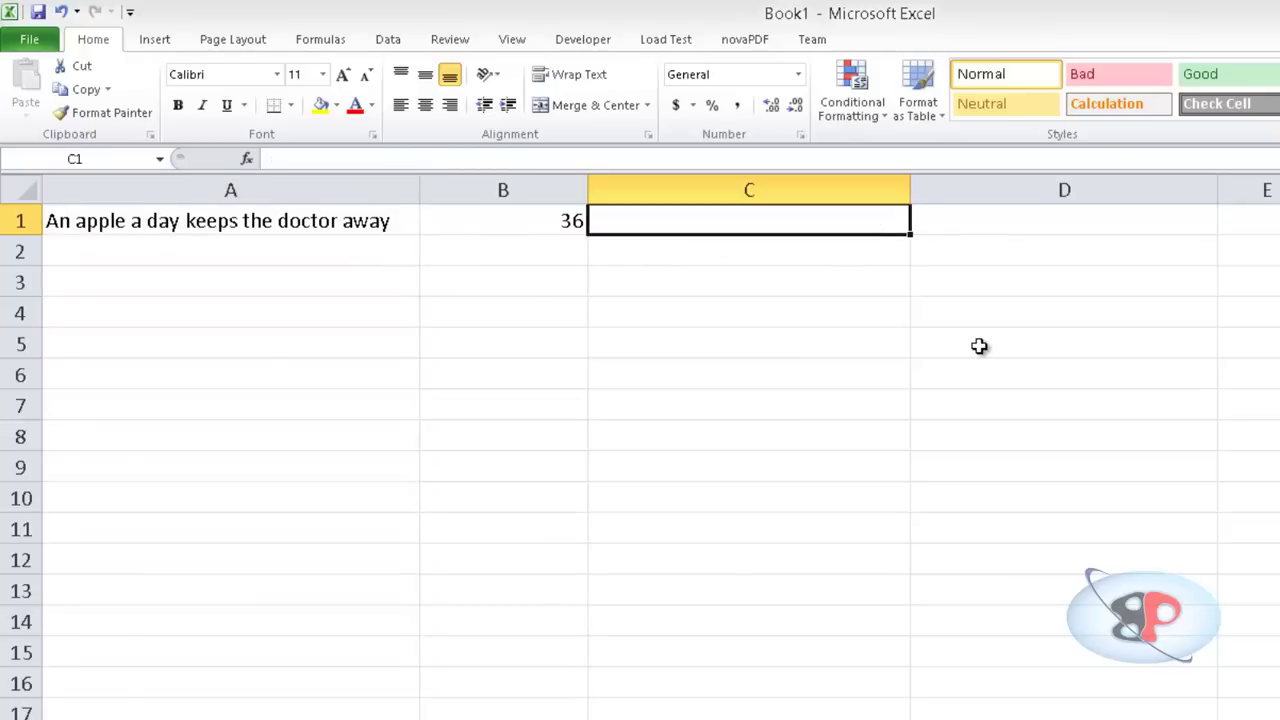
Enter =LOWER(A1) in C1 and widen column C to fit the lowercase sentence
type("=lower")
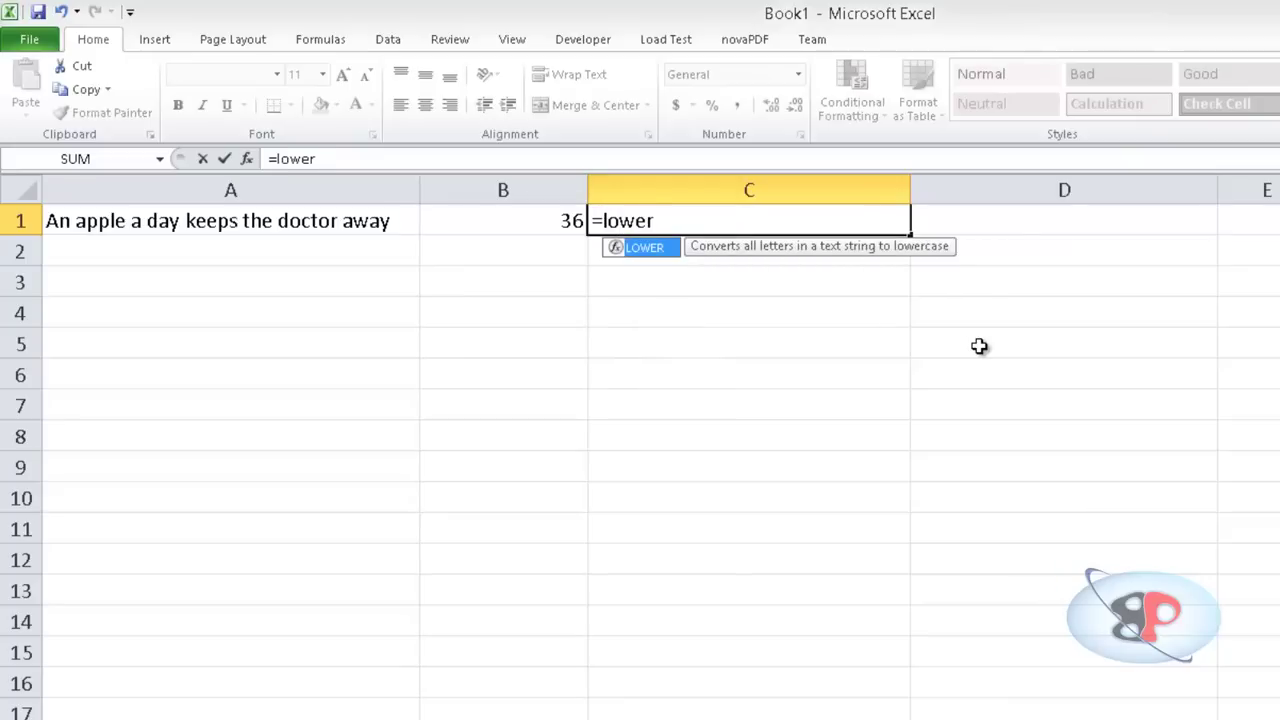
type("(")
left_click(255, 216)
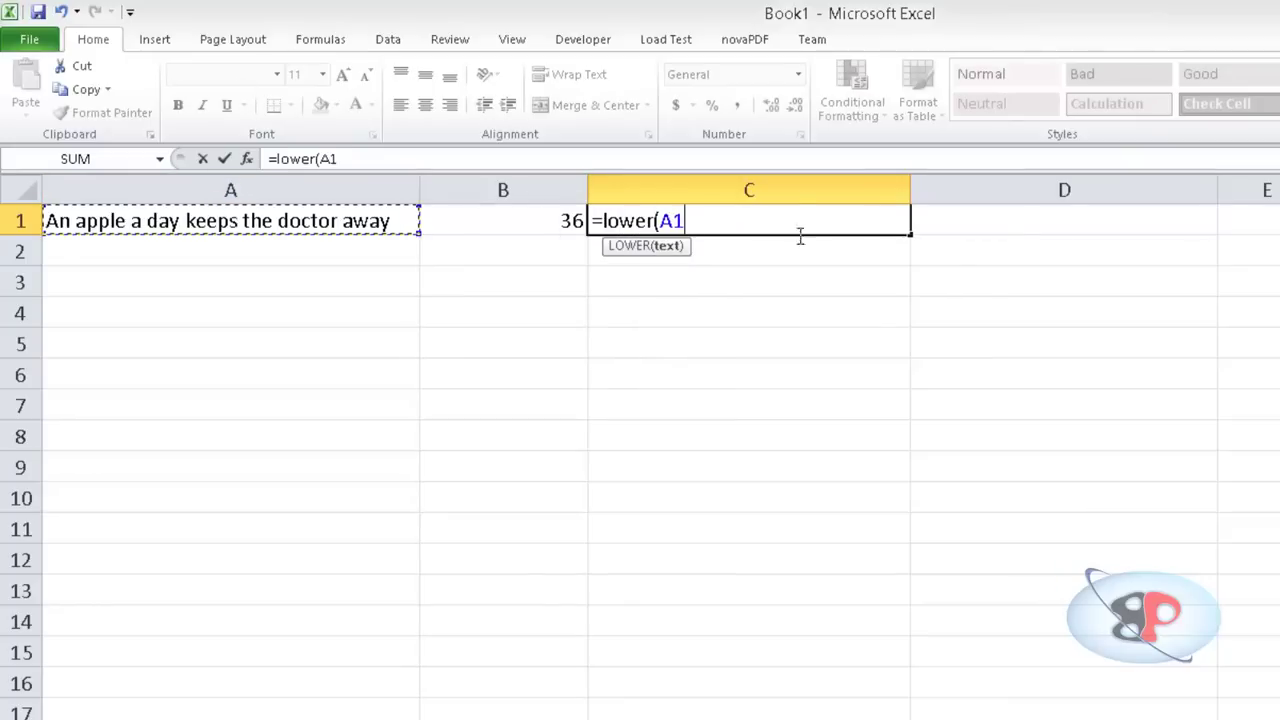
key("Return")
key("Up")
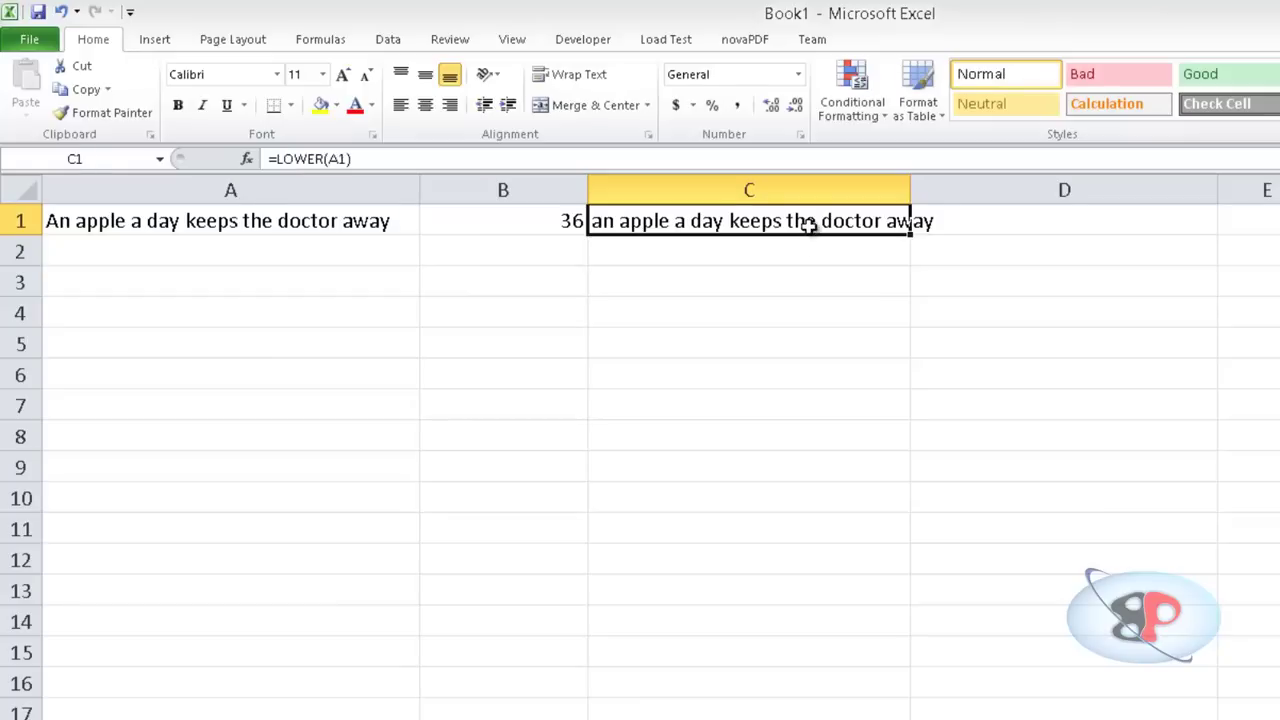
left_click_drag(914, 192, 962, 192)
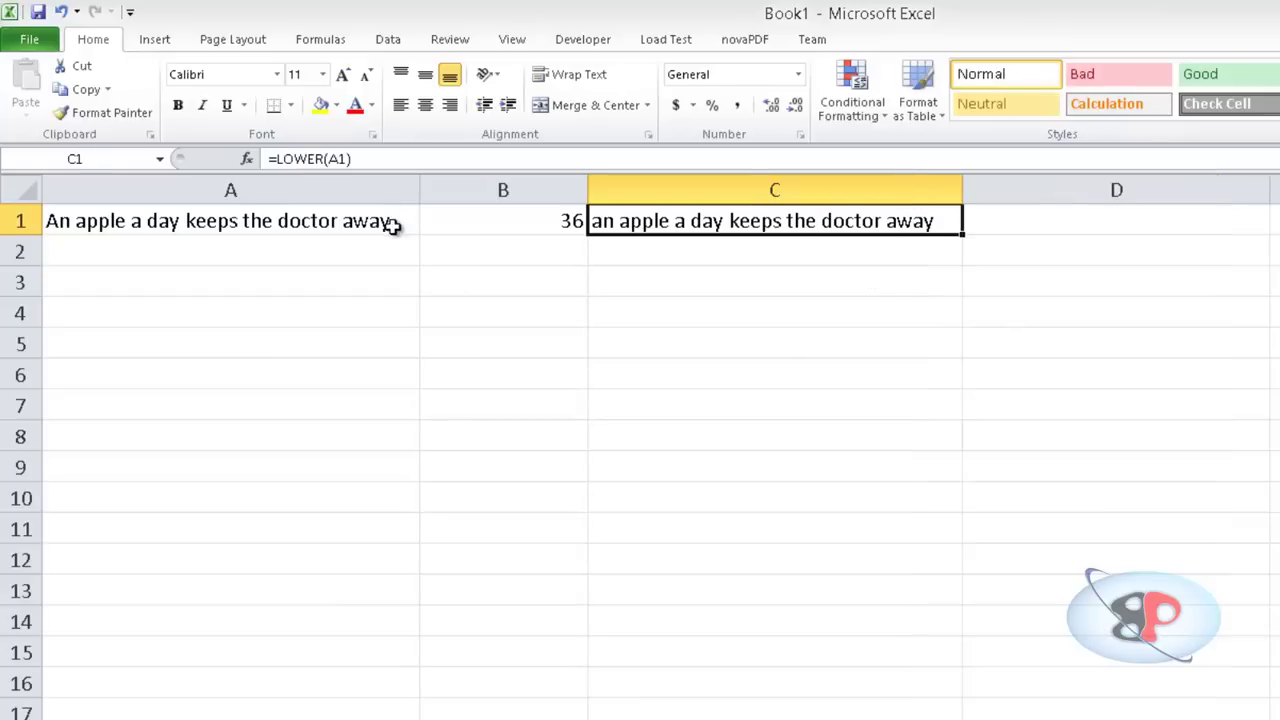
Wrap C1's formula as =SUBSTITUTE(LOWER(A1),"a","") to strip every a
left_click(282, 158)
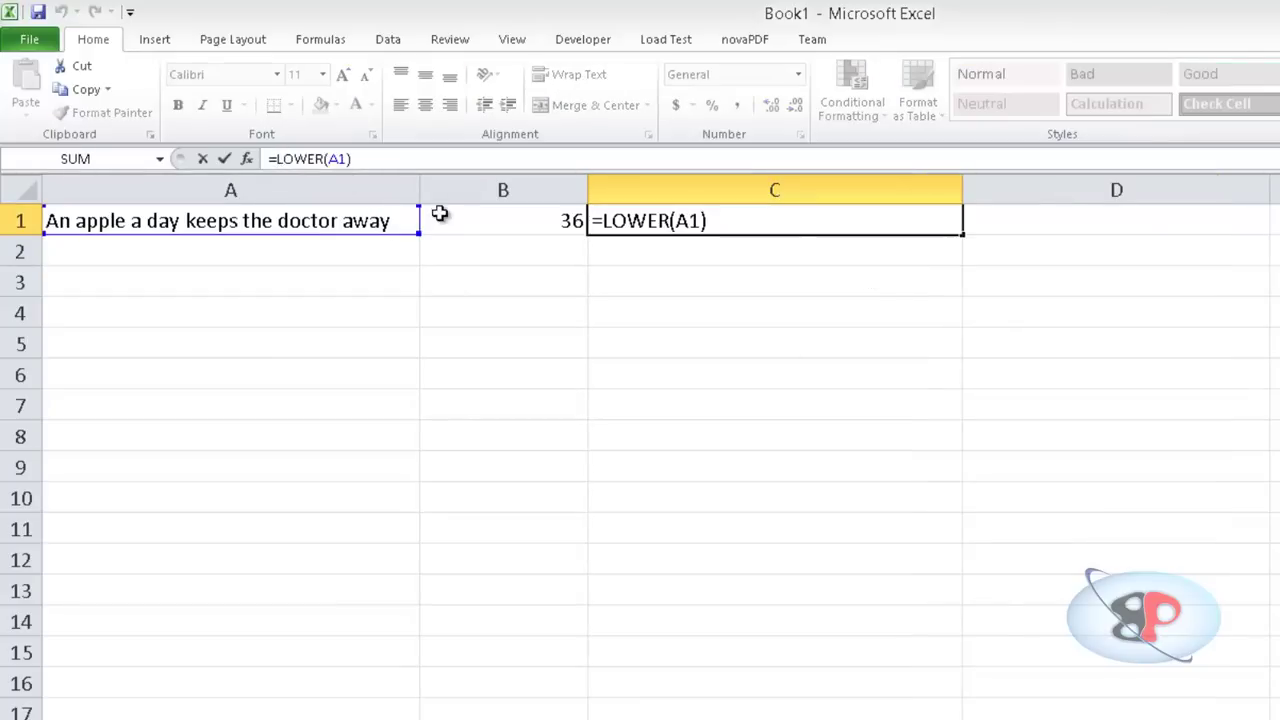
type("substiteu")
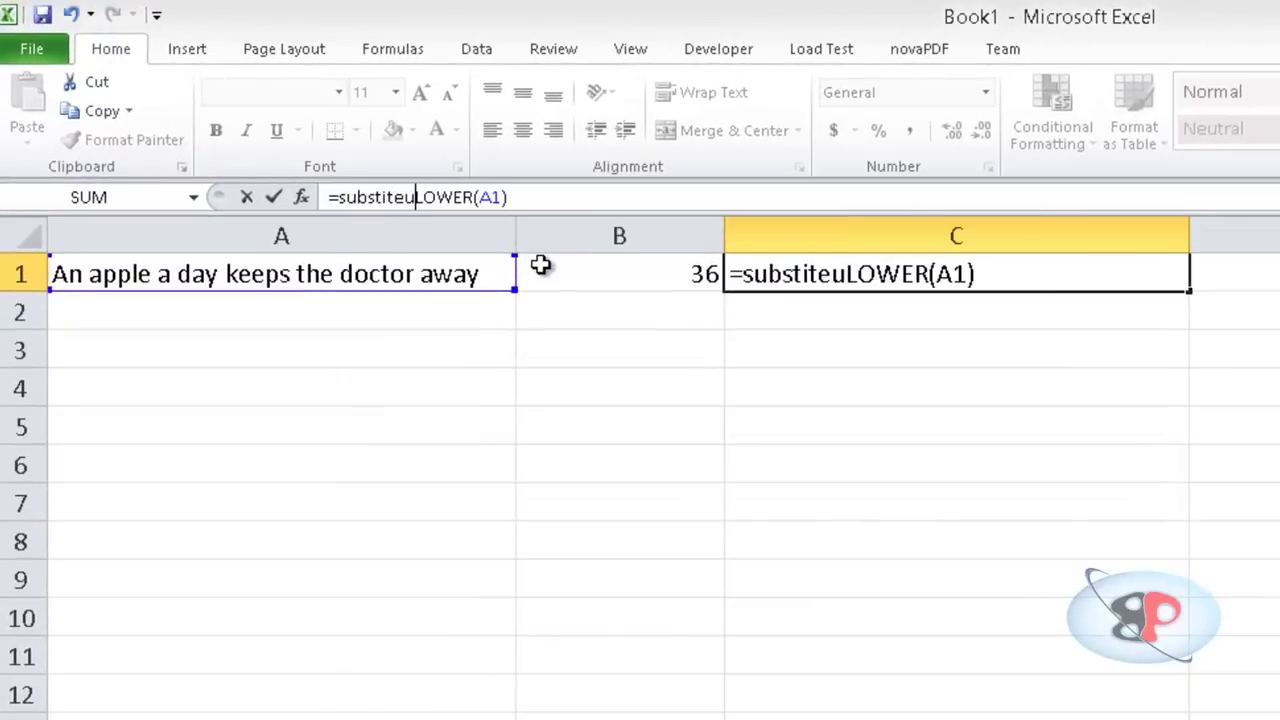
key("BackSpace")
key("BackSpace")
type("ute")
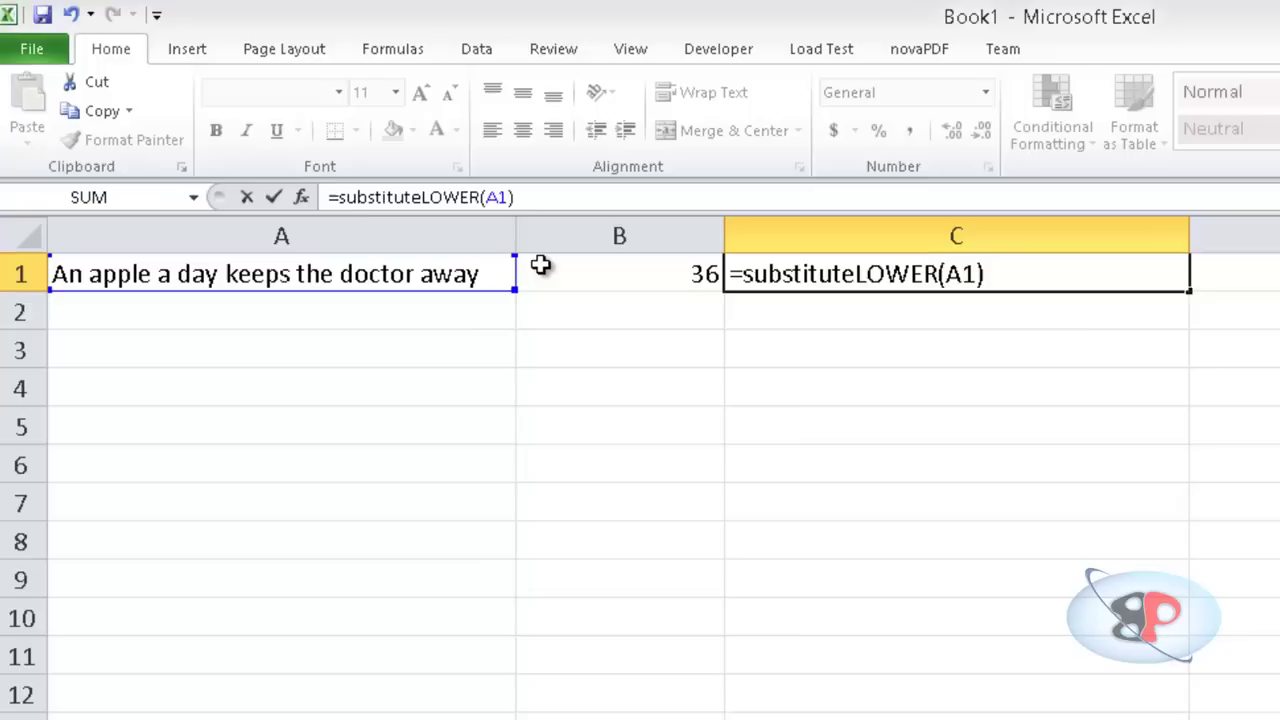
type("(")
left_click(578, 197)
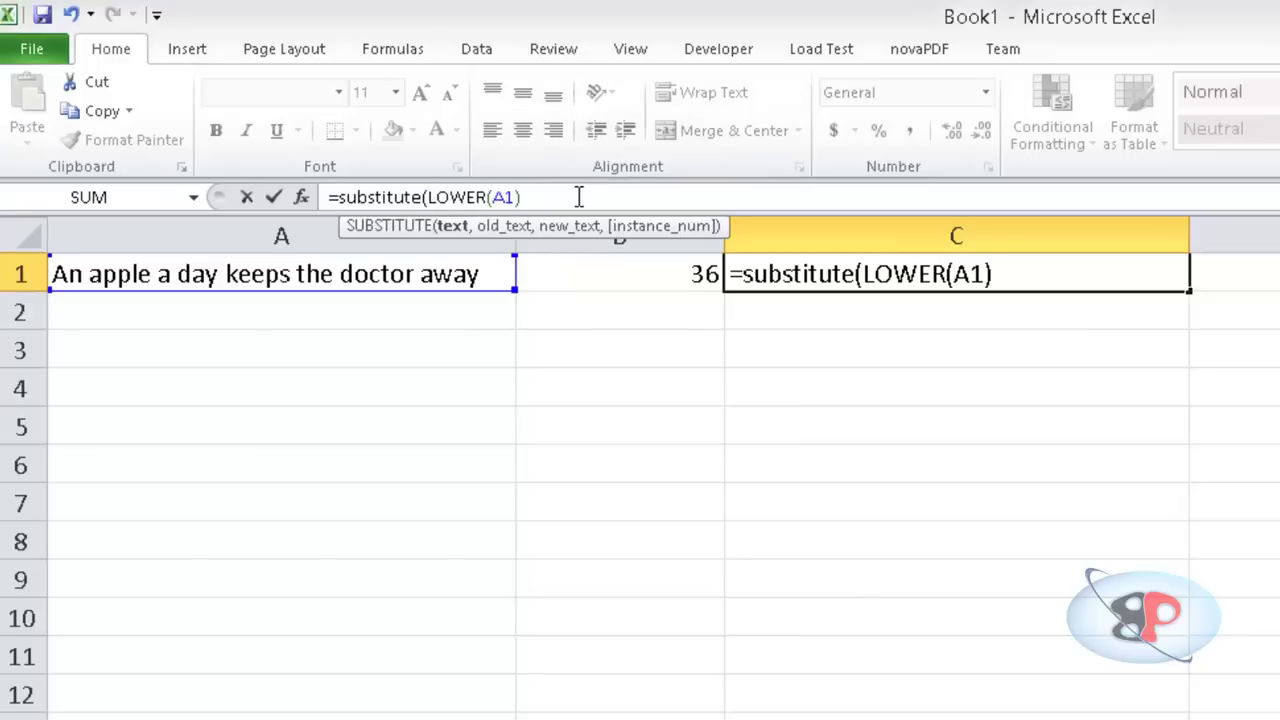
type(",")
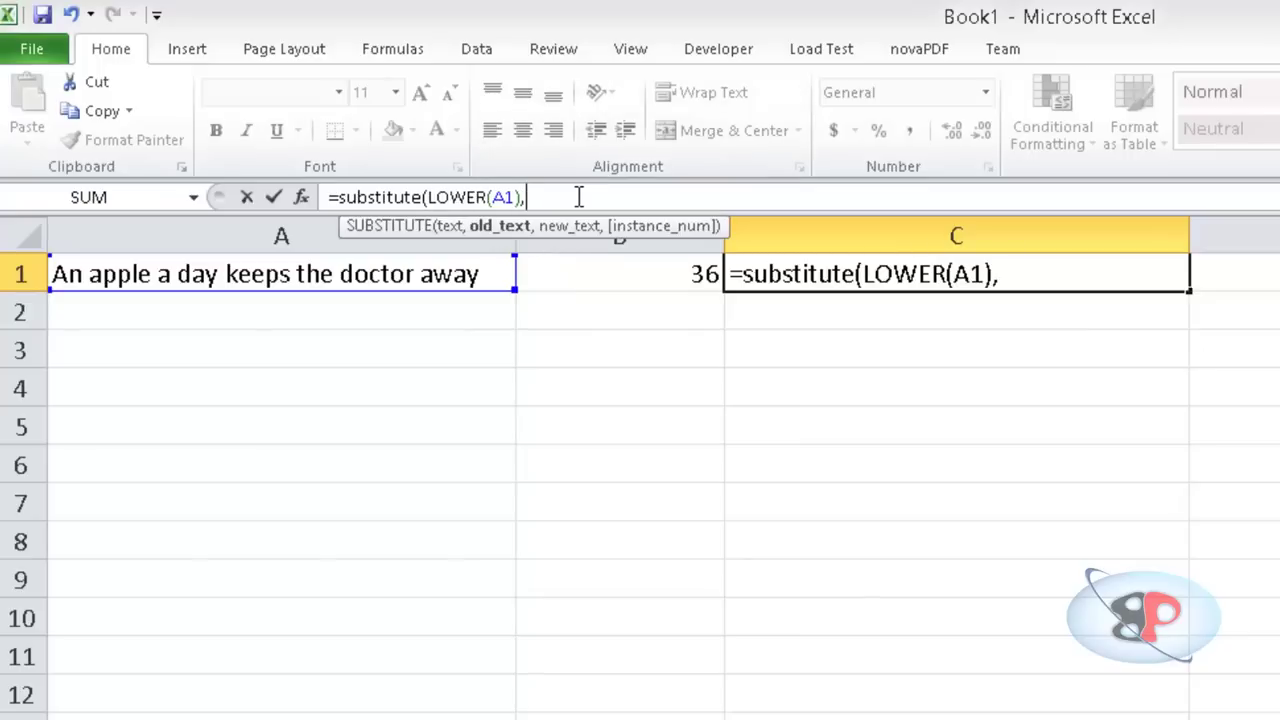
type("\"a\",\"")
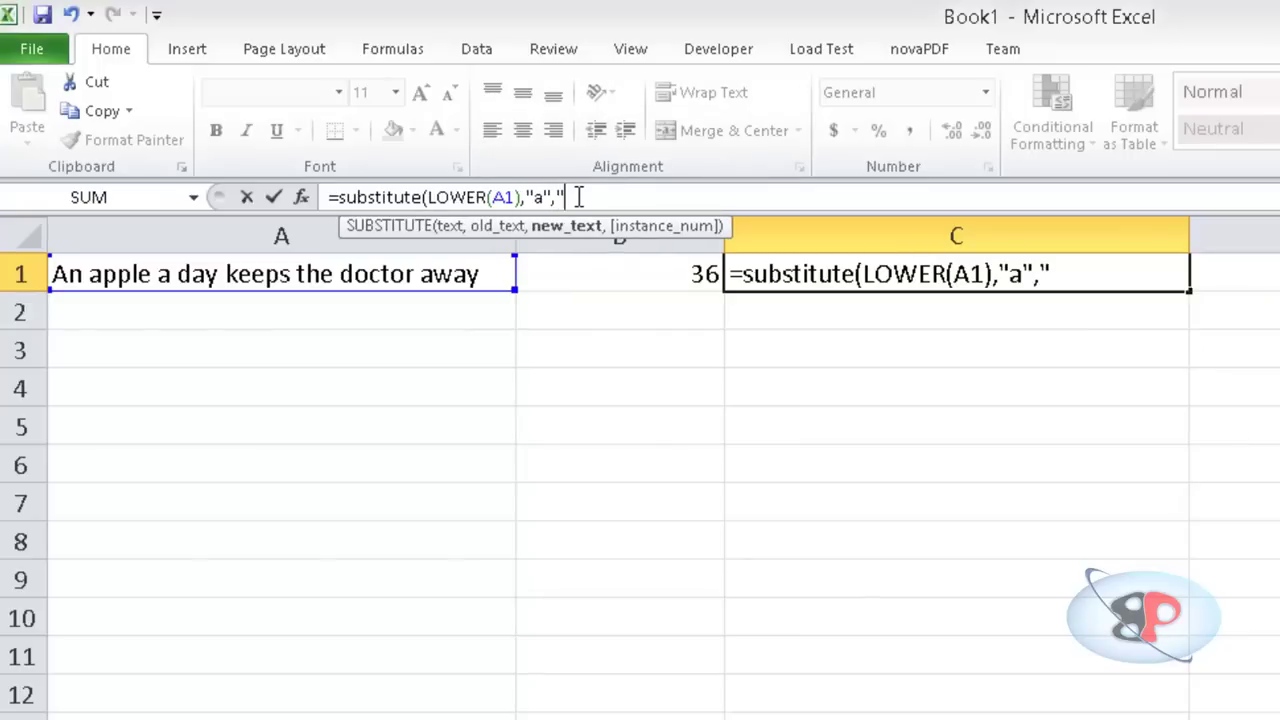
type("\"")
key("Return")
key("Up")
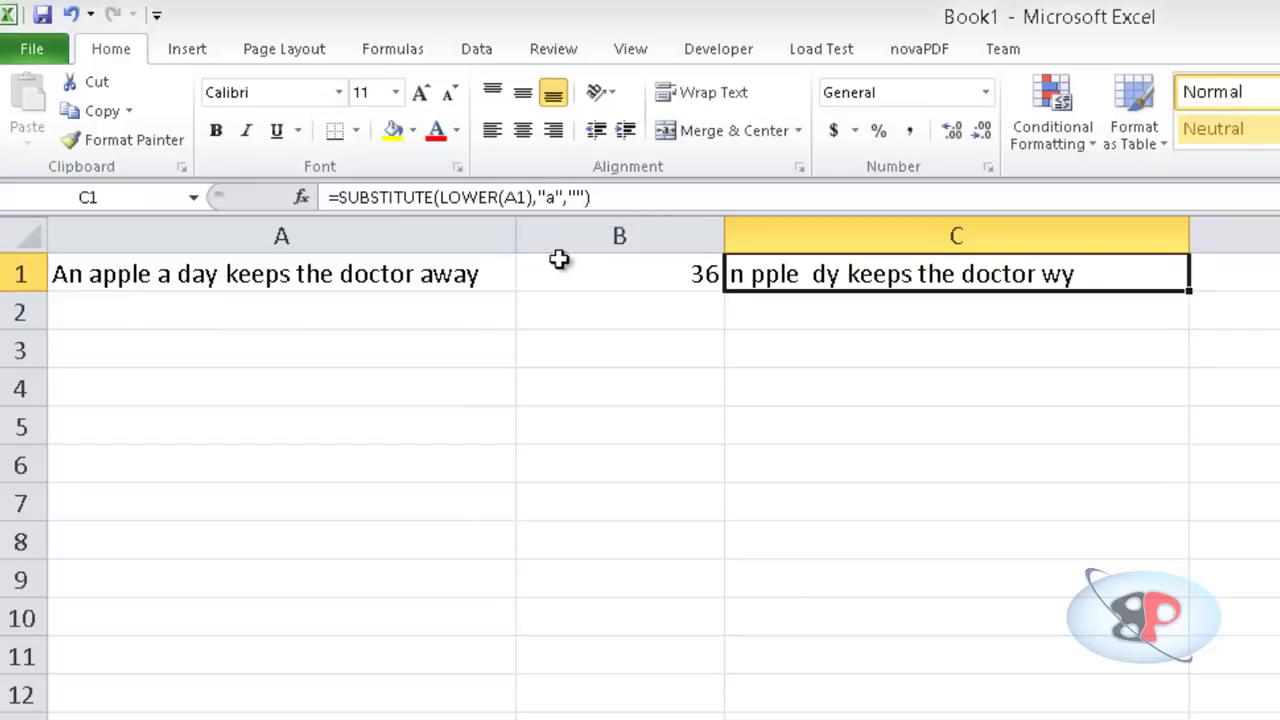
Wrap C1's formula in LEN so it returns 30
left_click(340, 197)
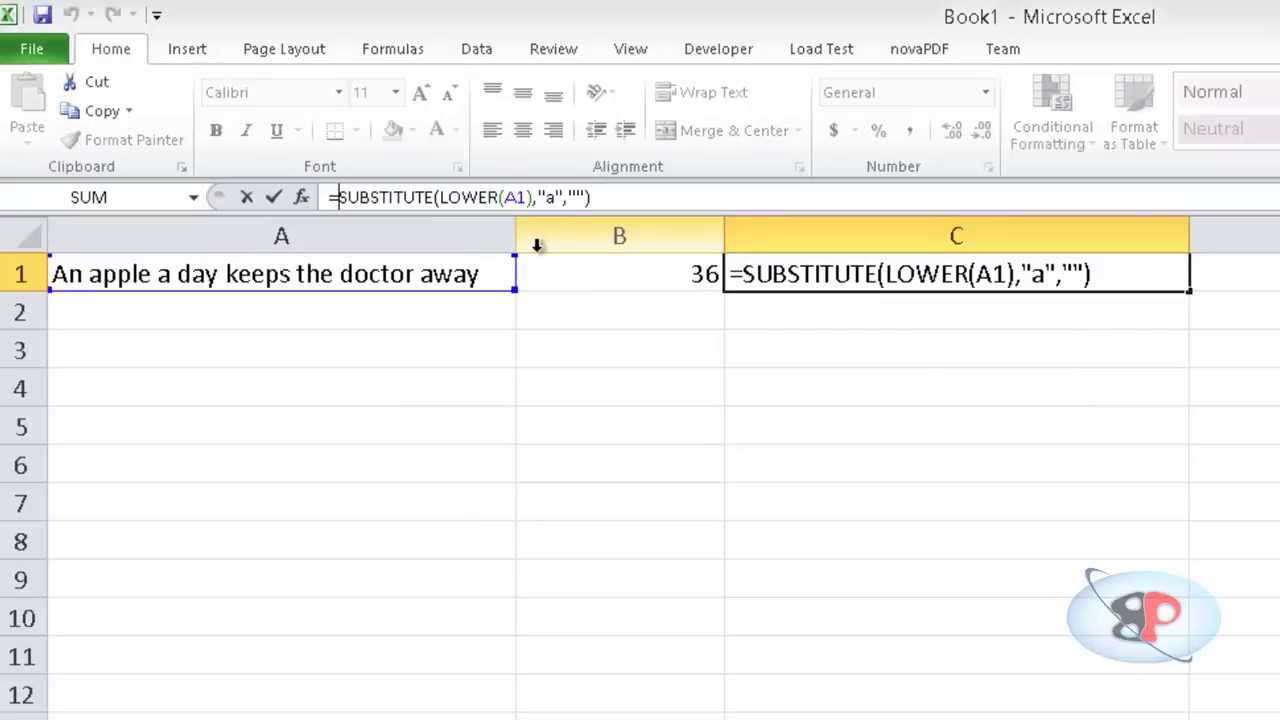
type("len(")
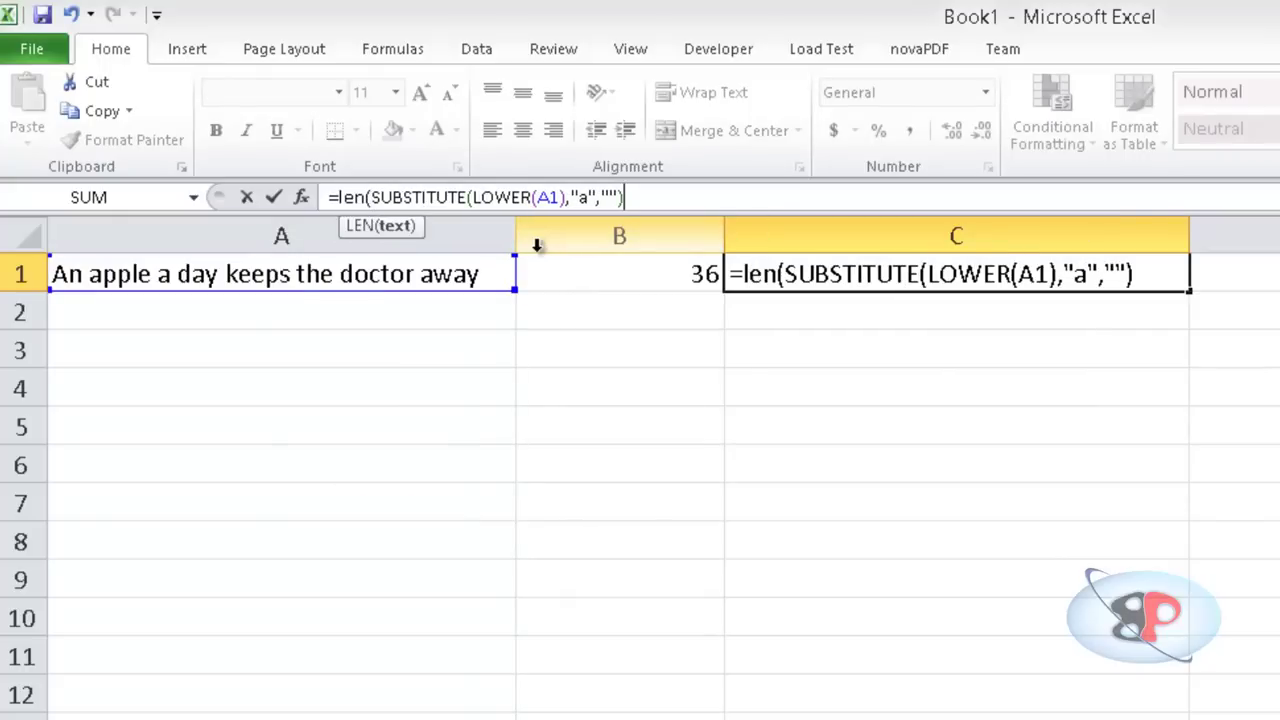
key("Return")
key("Up")
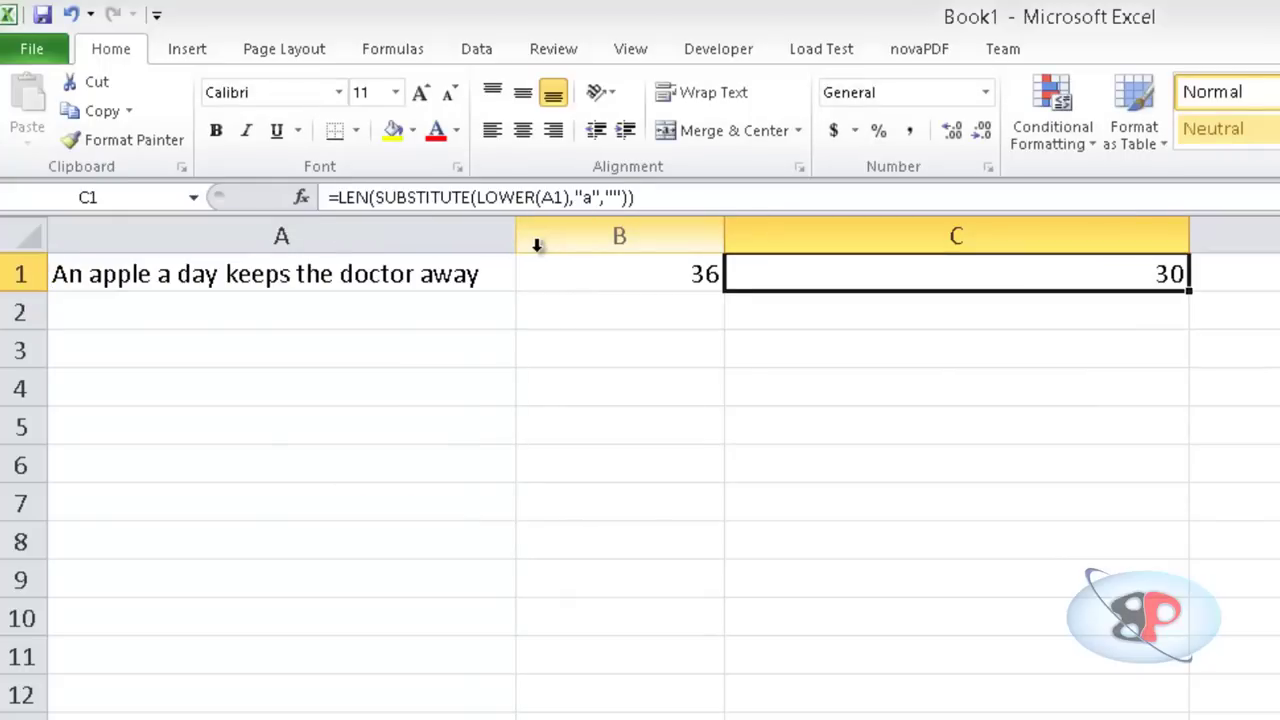
Enter =B1-C1 in D1 using arrow-key references, giving 6
key("Right")
type("=")
key("Left")
key("Left")
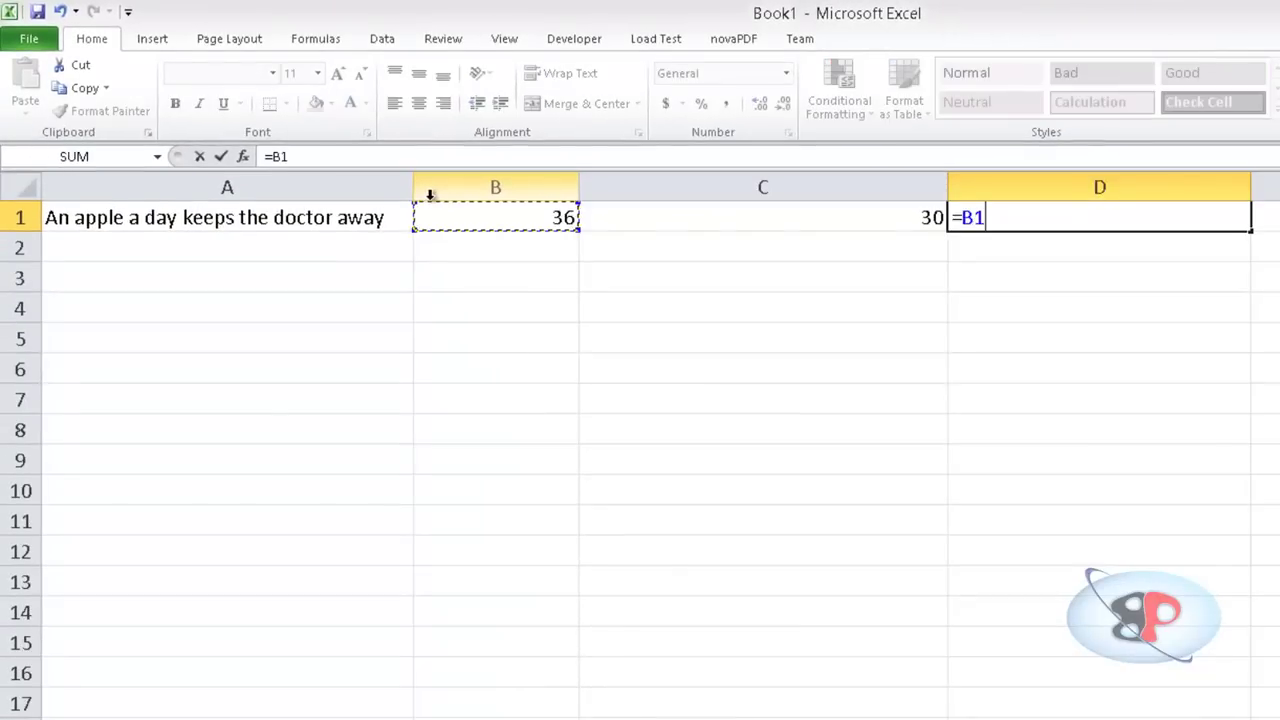
type("-")
key("Left")
key("Return")
key("Up")
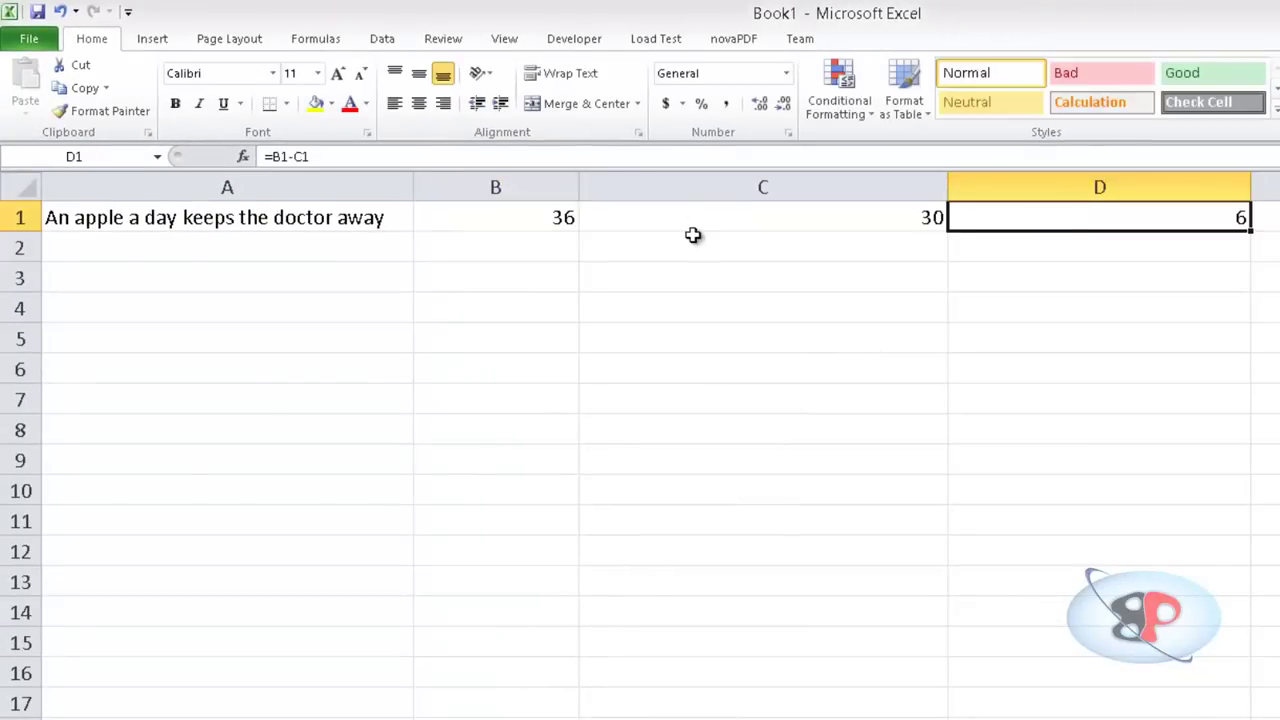
key("Left")
key("Left")
Review the formulas behind D1, C1 and B1
left_click(1097, 214)
left_click(883, 214)
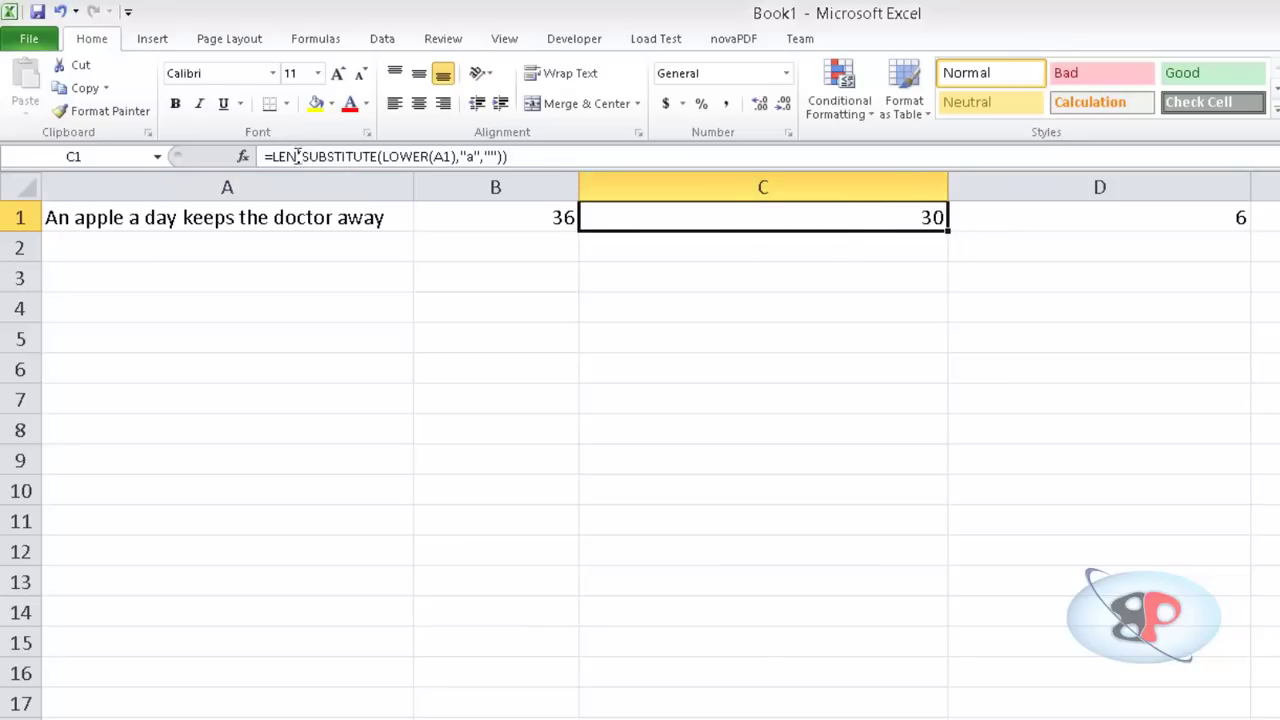
left_click(491, 226)
left_click(700, 214)
Edit C1 to =LEN(A1)-LEN(SUBSTITUTE(LOWER(A1),"a","")), showing 6
left_click(270, 156)
type("len(")
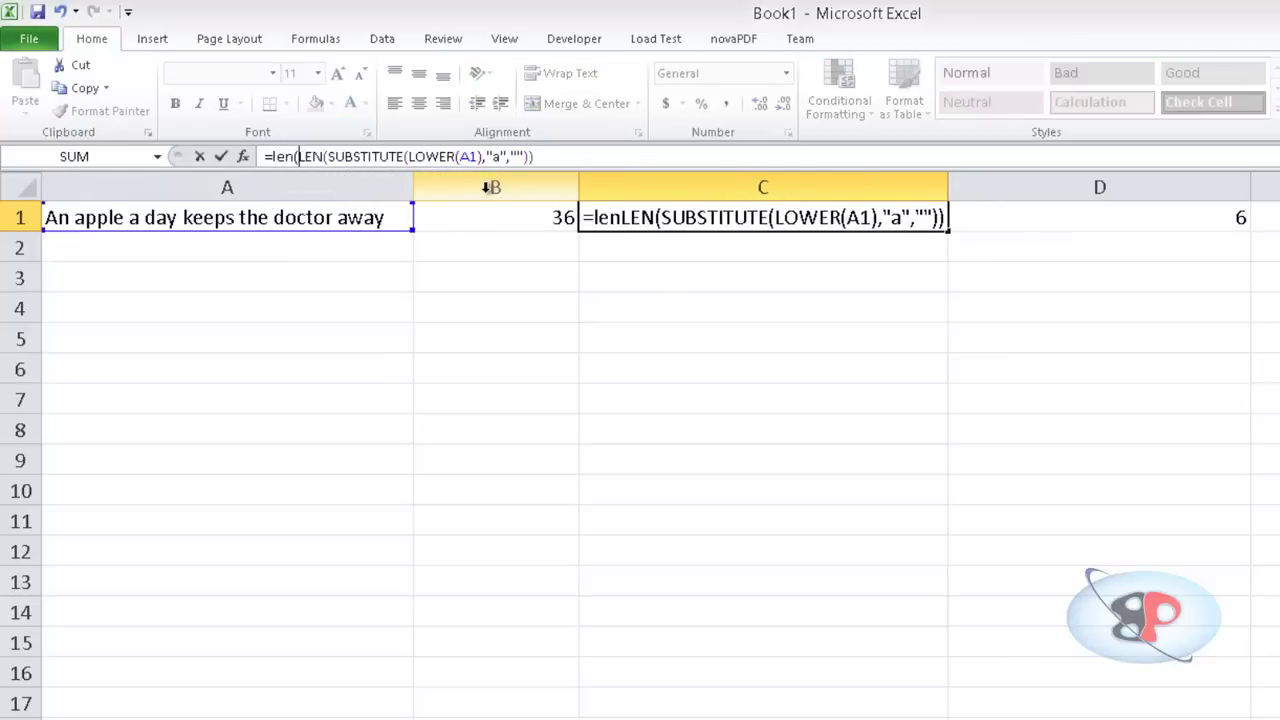
type("A1)")
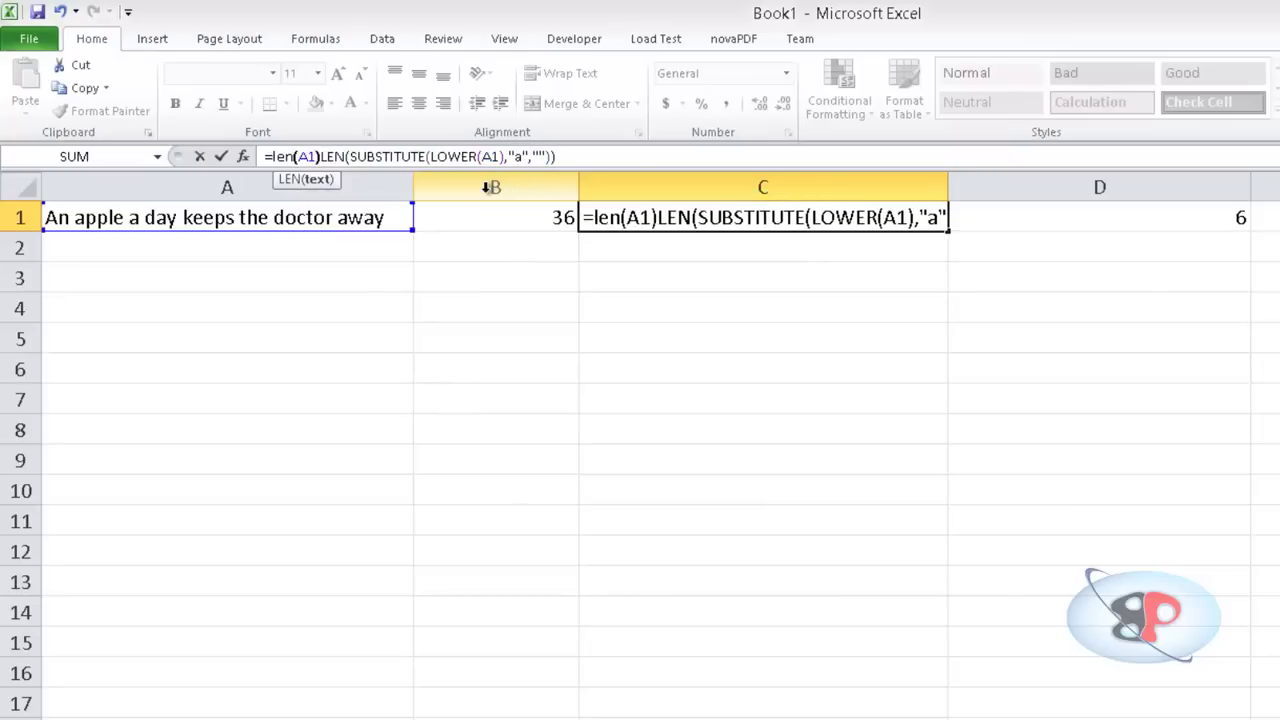
type("-")
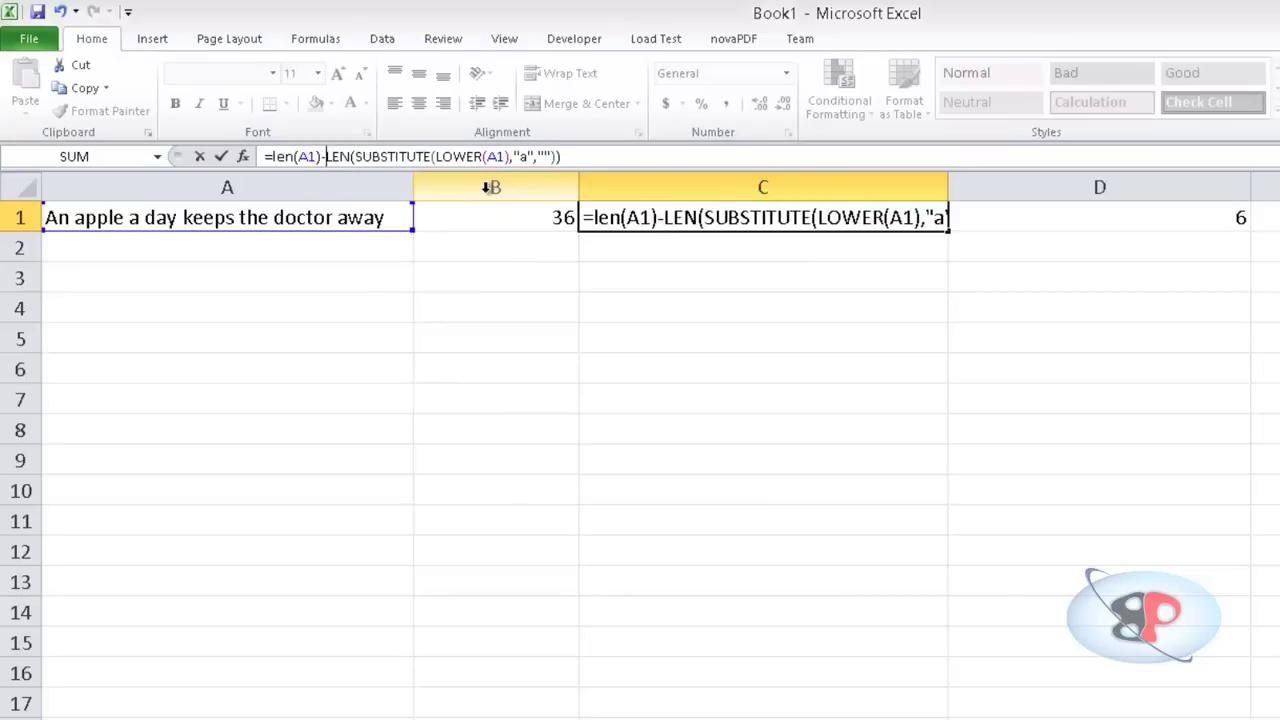
key("Return")
key("Up")
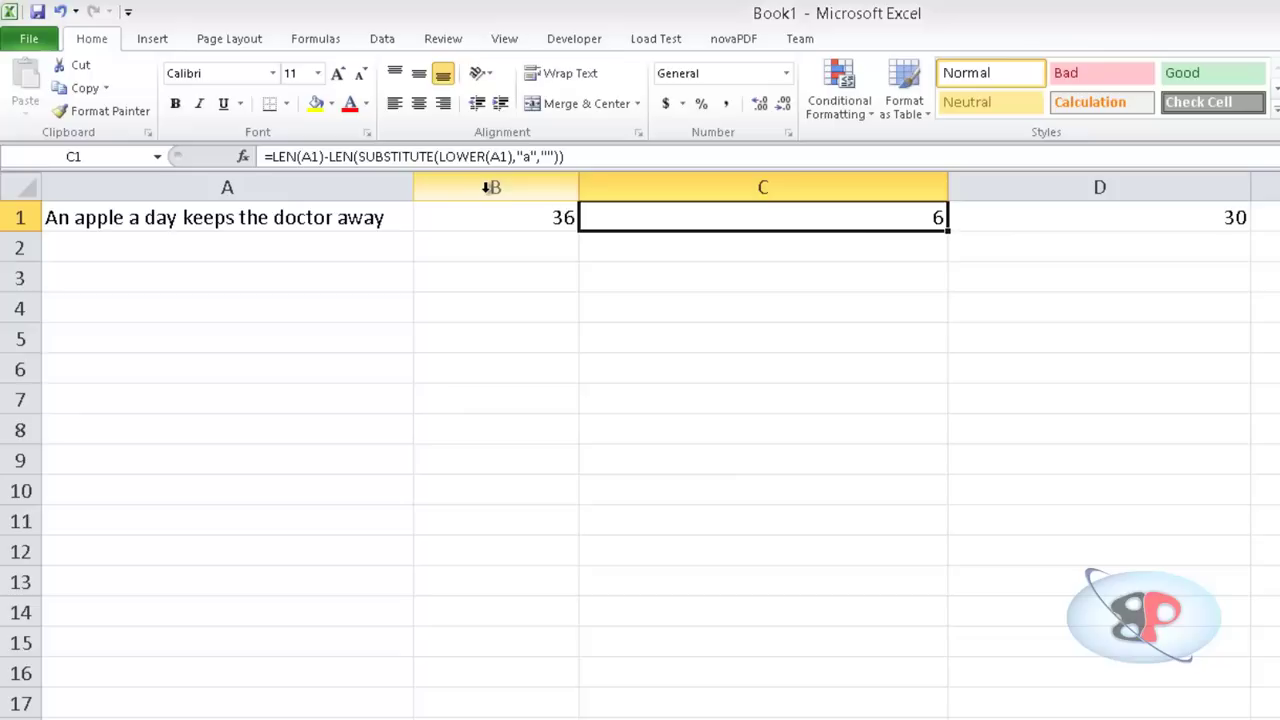
Clear helper cells D1 and B1 and delete the empty column B
key("Right")
key("Delete")
key("Left")
key("Left")
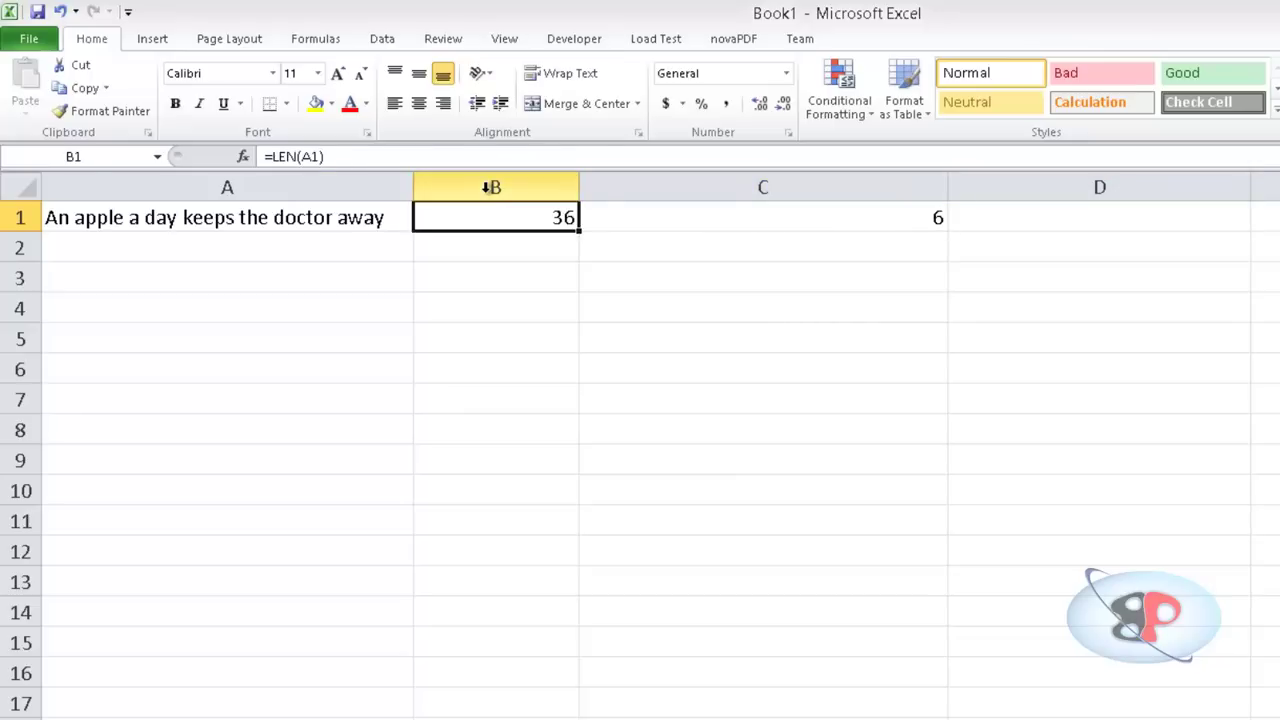
key("Delete")
right_click(514, 188)
left_click(600, 372)
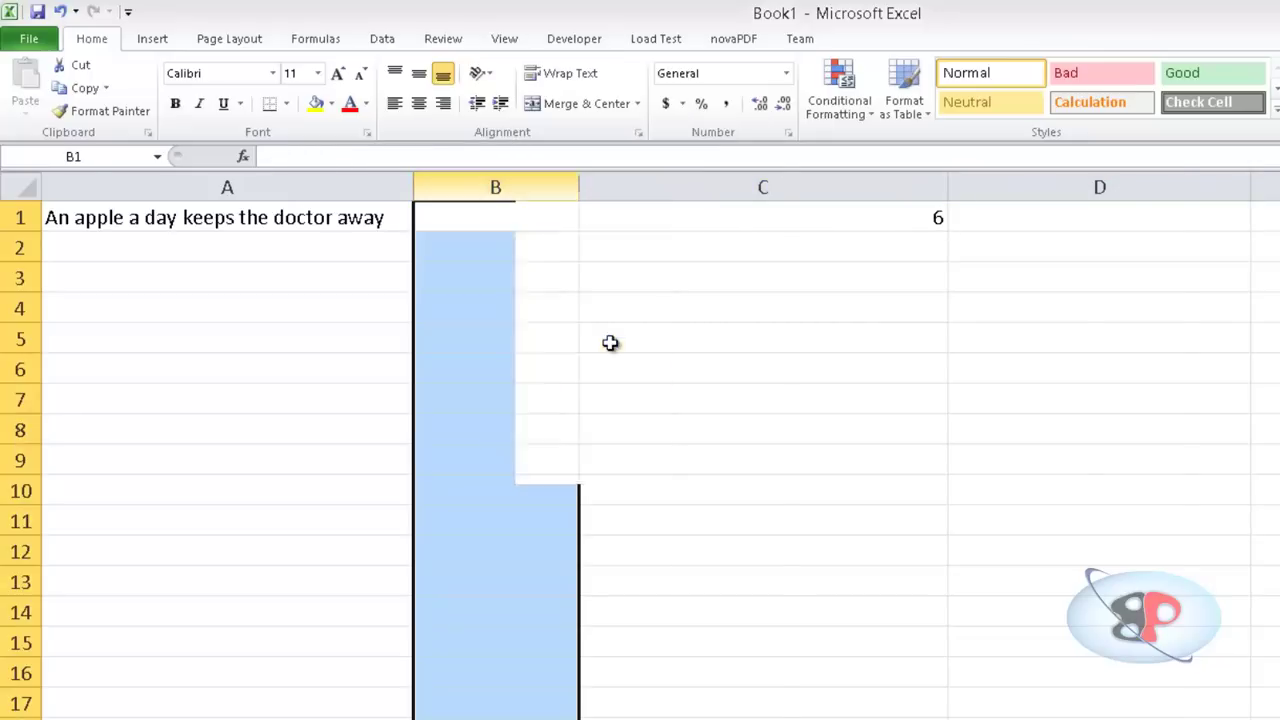
left_click(588, 212)
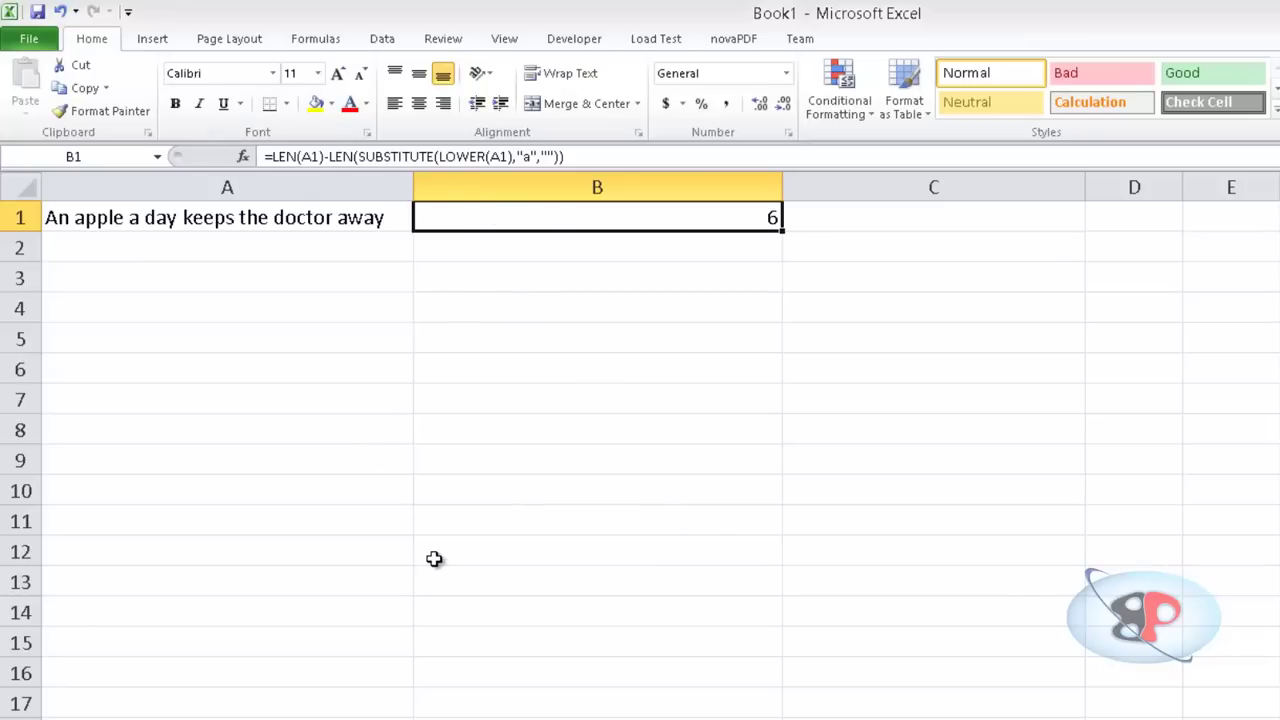
Open the VBA editor, insert Module1, and type the Function COUNTCHAR() header
key("alt+F11")
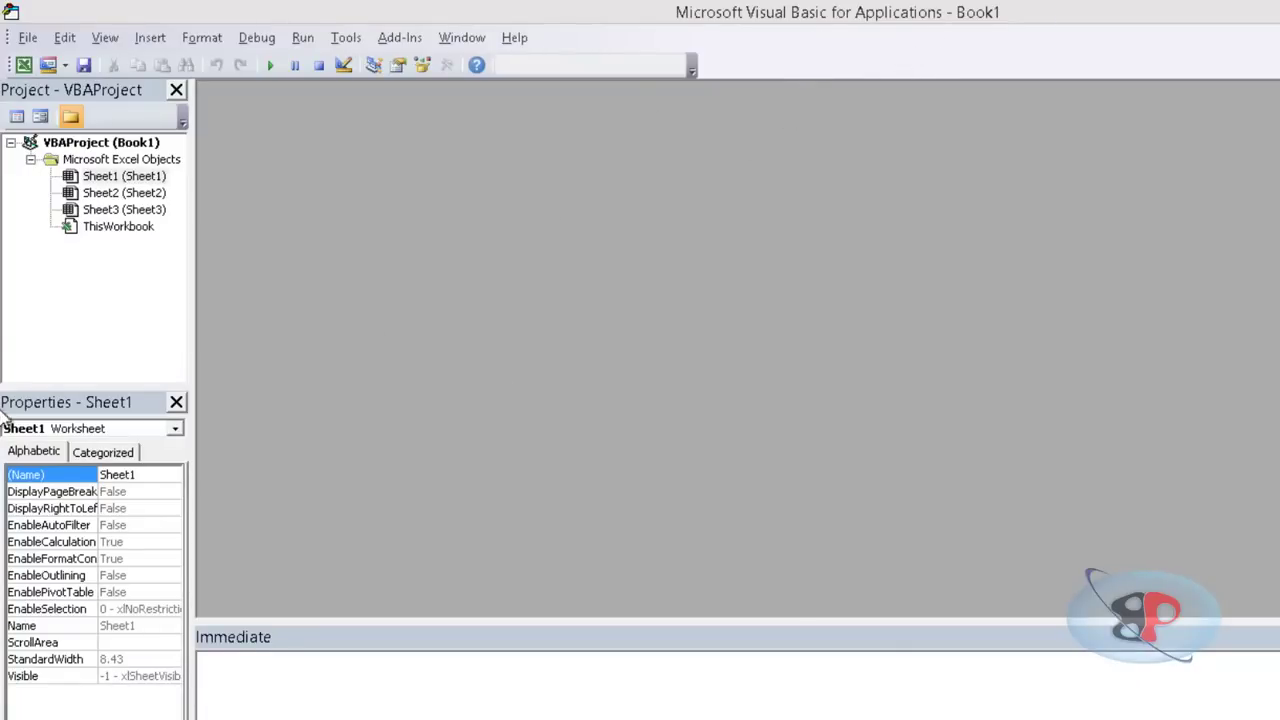
left_click(155, 40)
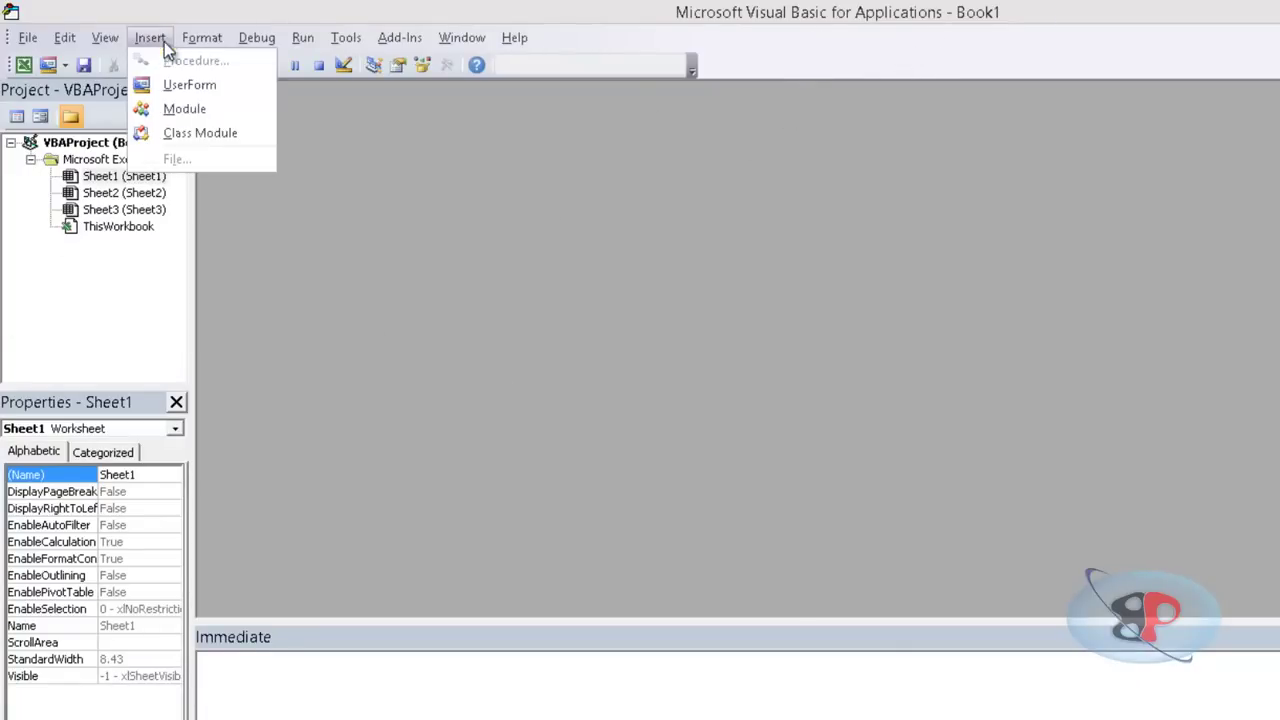
left_click(210, 111)
type("Function CO")
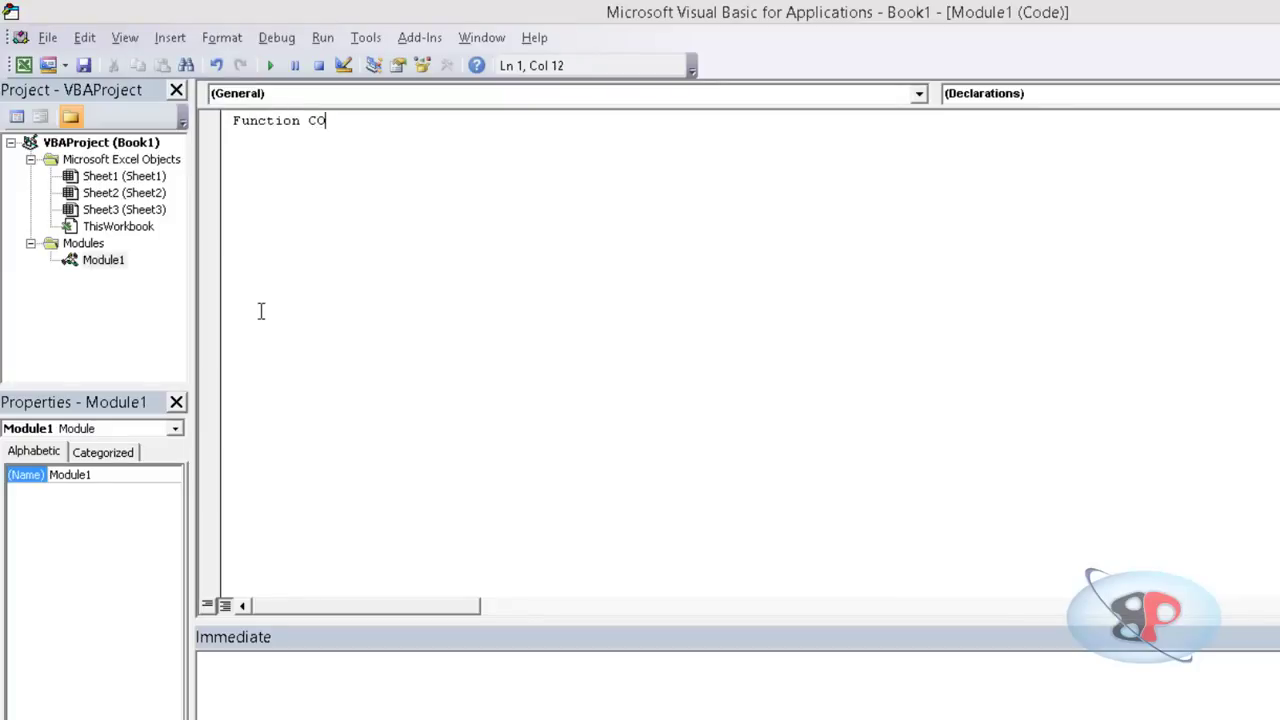
type("UNTCHAR")
type("(")
type(")")
Add End Function to COUNTCHAR, glance at the A1 sentence, and return to the code
key("Return")
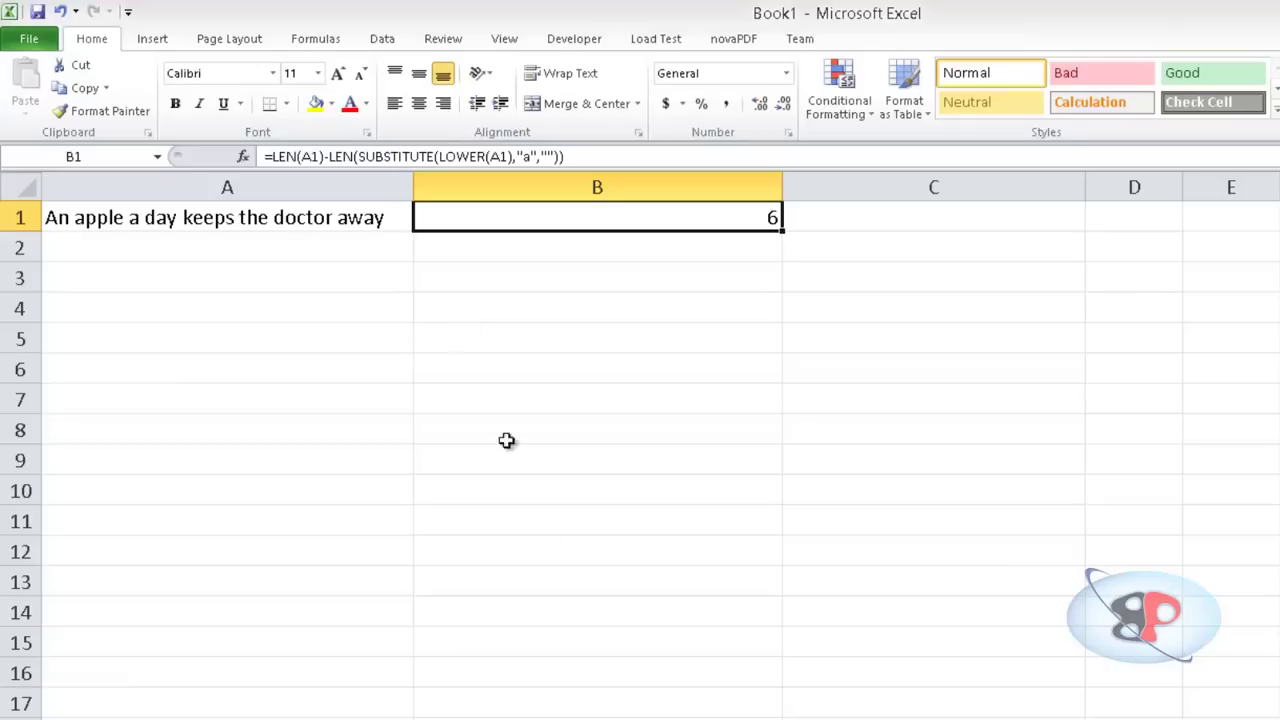
left_click(150, 217)
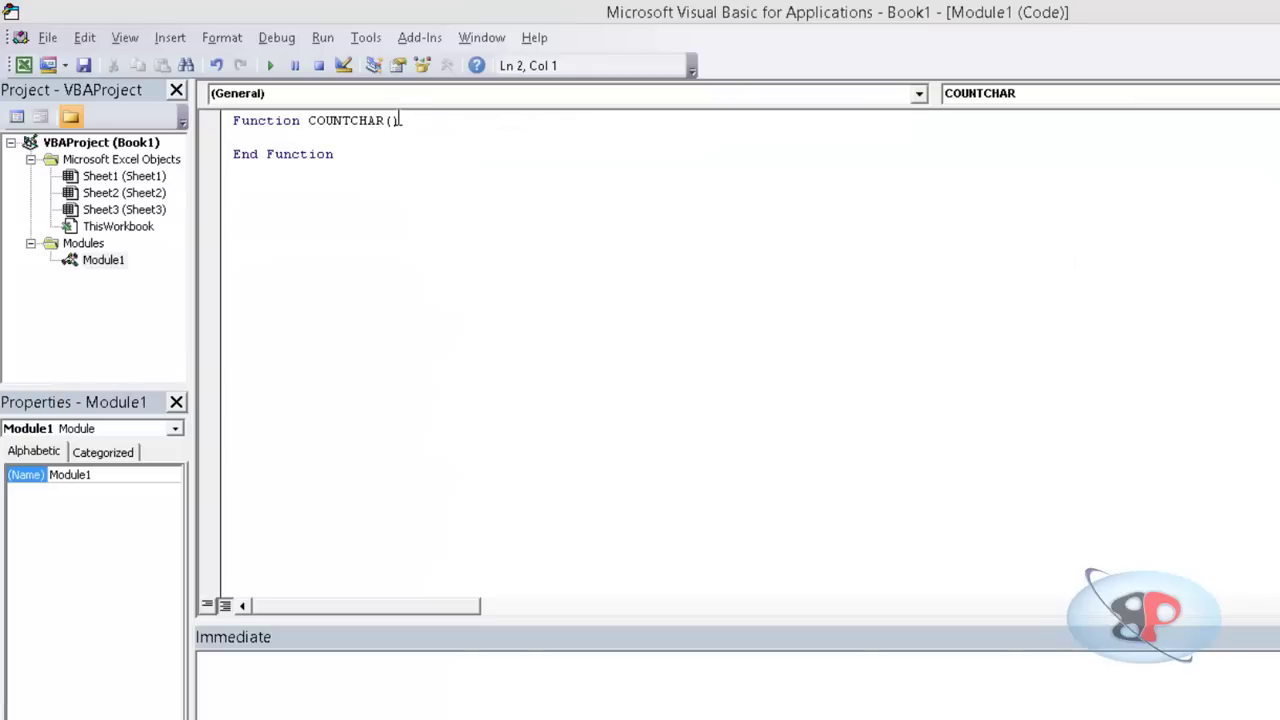
left_click(394, 120)
Give COUNTCHAR the parameters selectedcell and checkletter
type("selectedc")
type("ell,")
type("checkletter")
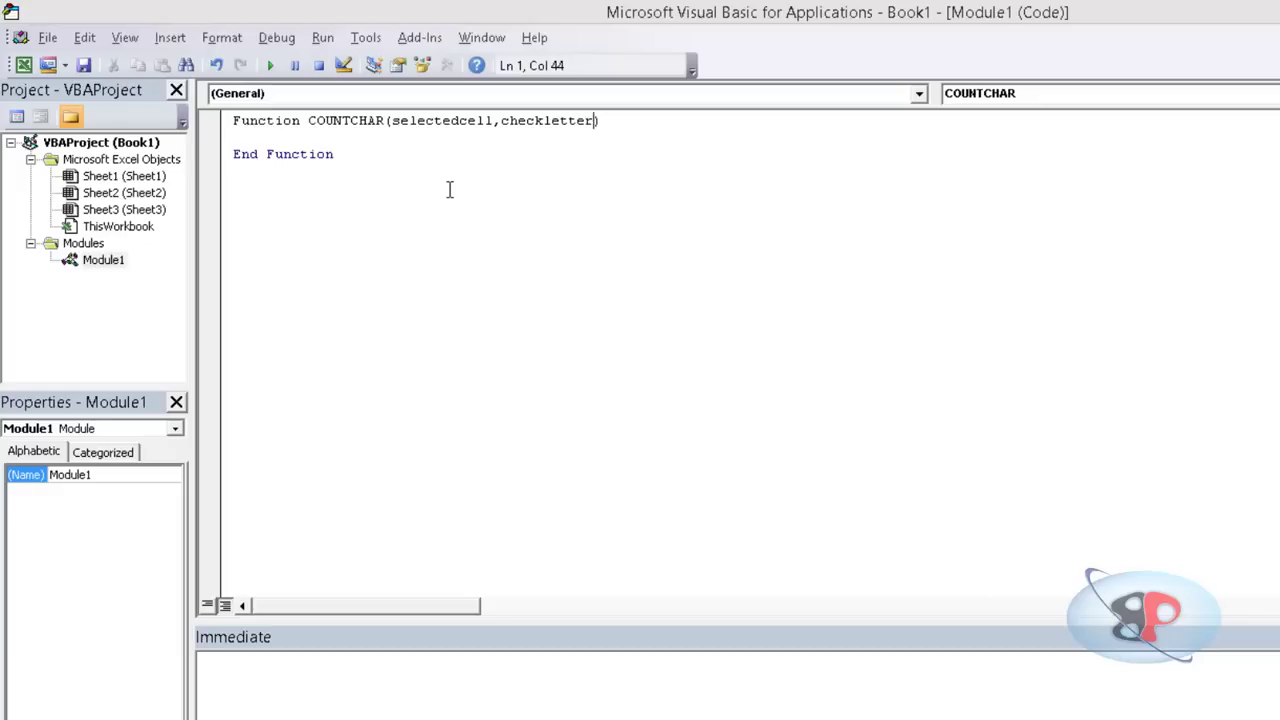
key("End")
key("Return")
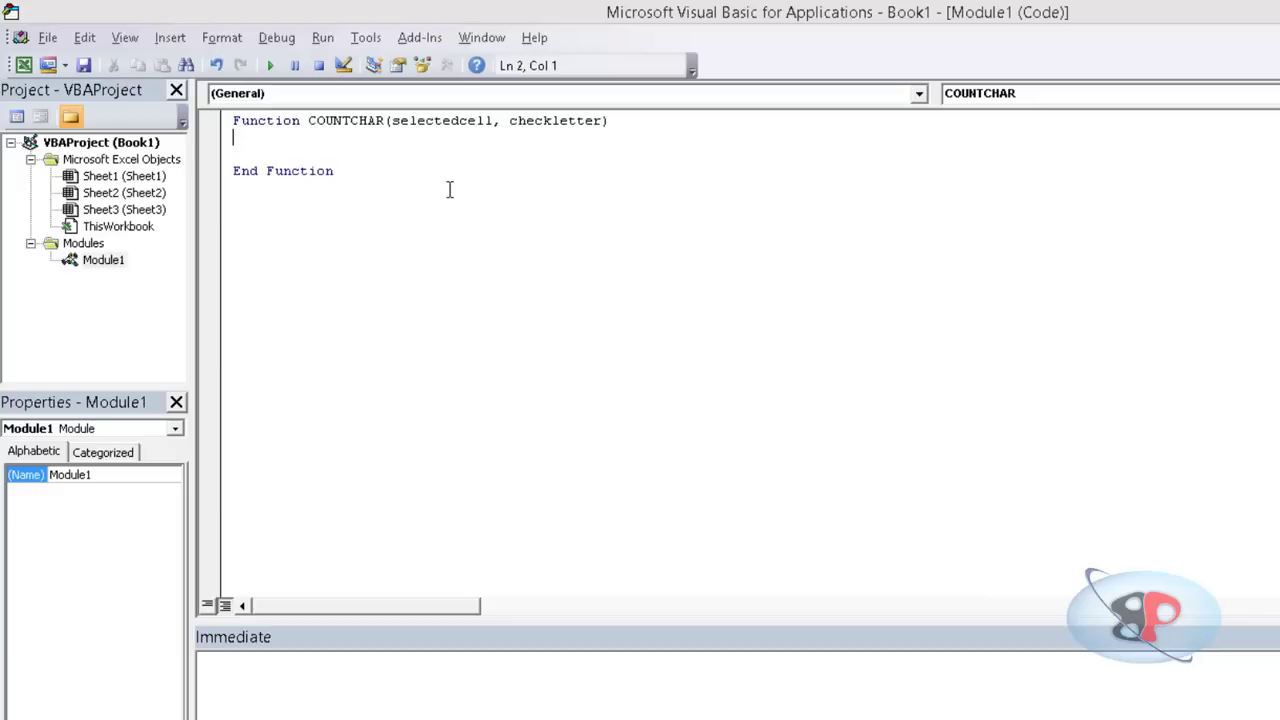
Add the first statement lowered = LCase(selectedcell) inside COUNTCHAR
type("lo")
type("we")
key("BackSpace")
key("shift+Home")
type("lower")
type("ed ")
type("= ")
type("L")
type("case")
type("(")
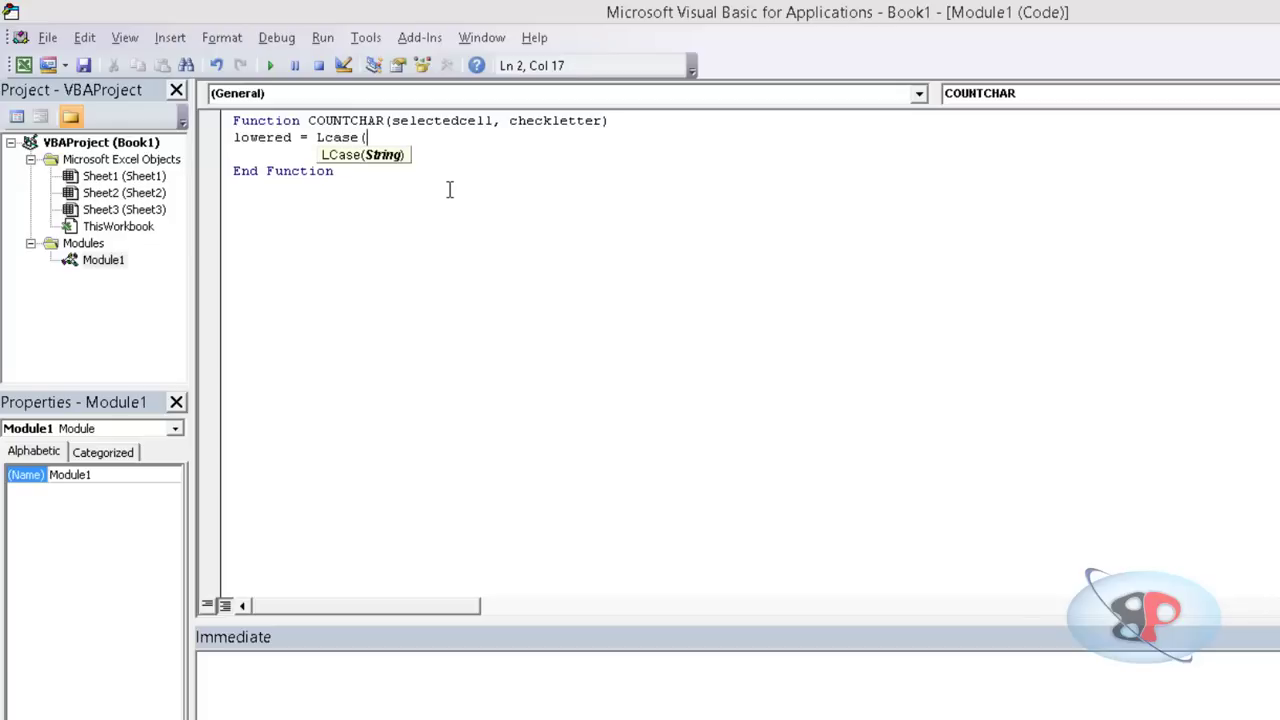
type("selecte")
type("dcell)")
key("Left")
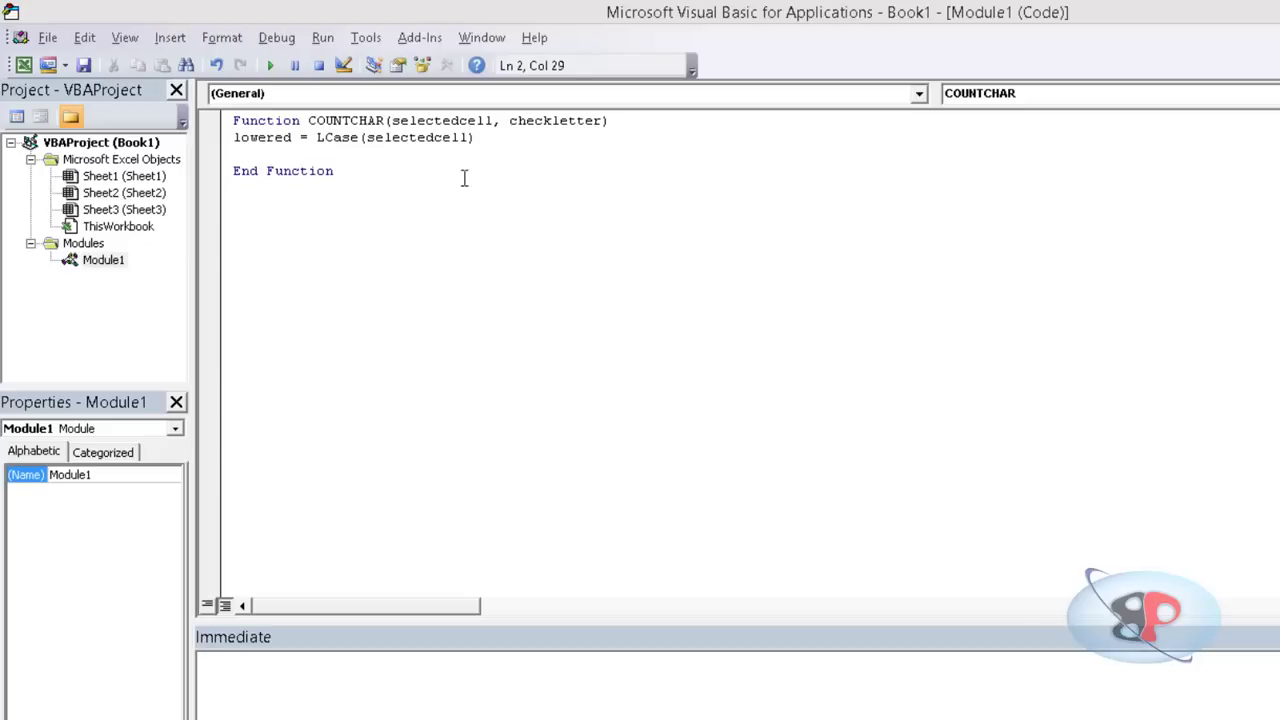
mouse_move(228, 140)
left_mouse_down()
mouse_move(474, 143)
mouse_move(325, 140)
left_mouse_up()
left_click(472, 143)
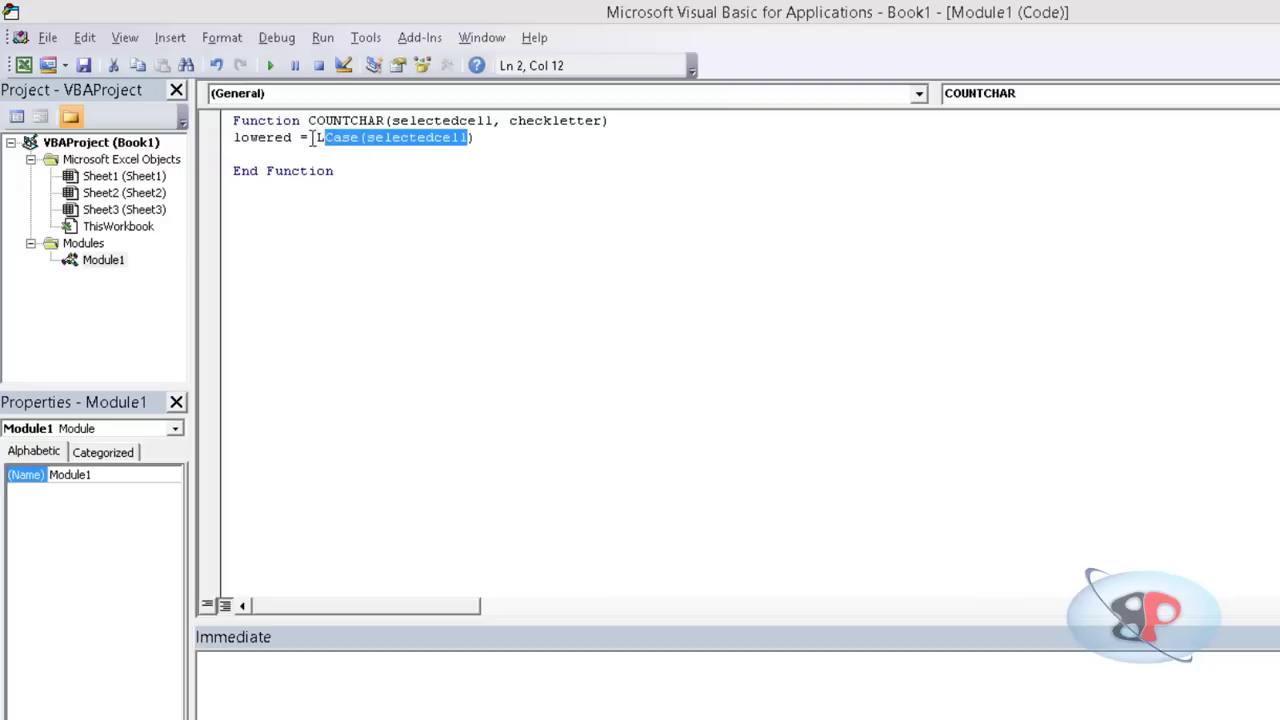
Add NewText = Application.WorksheetFunction.Substitute(lowered, checkletter, "") as line 3
left_click(520, 139)
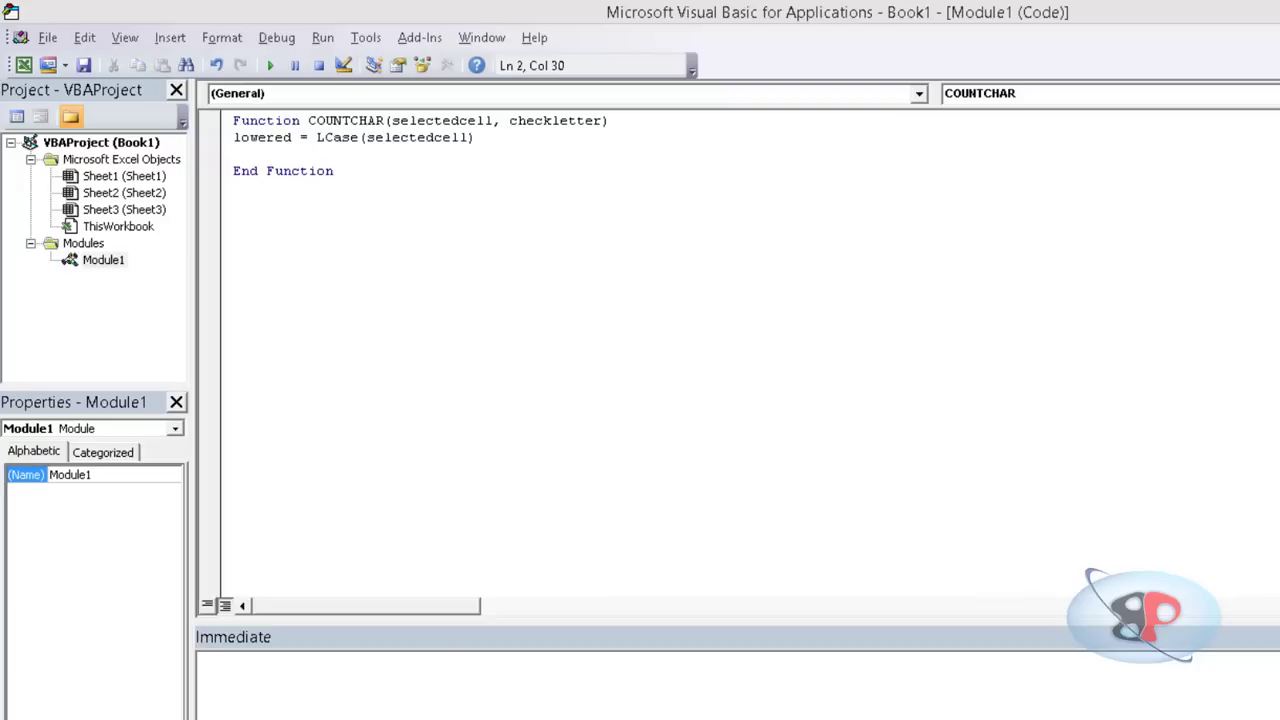
key("Return")
type("New")
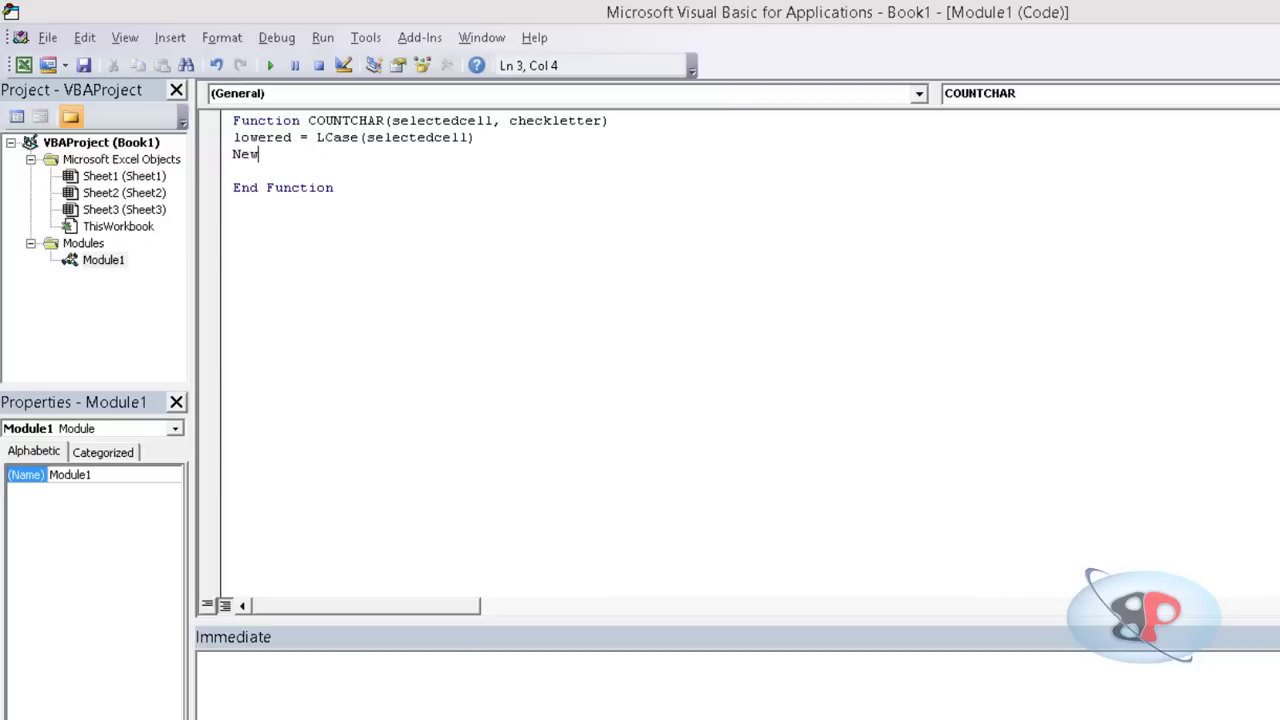
type("Text")
type(" = ")
type("A")
type("pplication.")
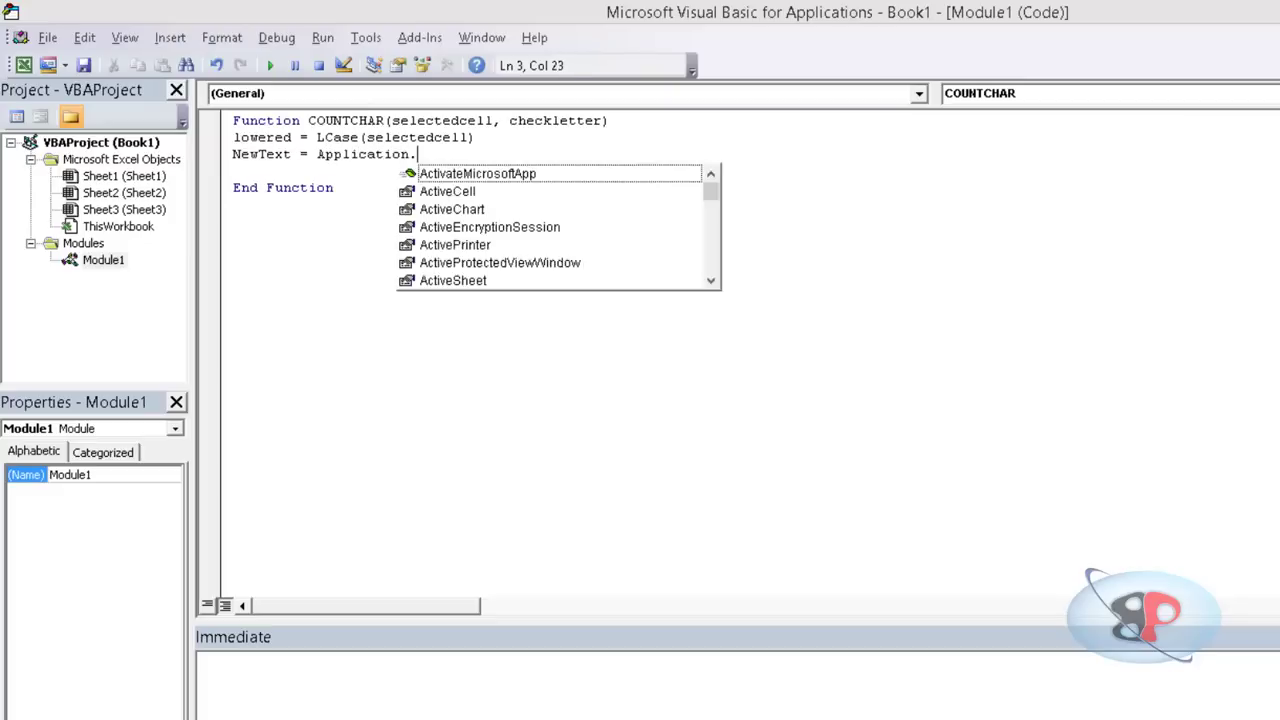
type("Works")
key("Tab")
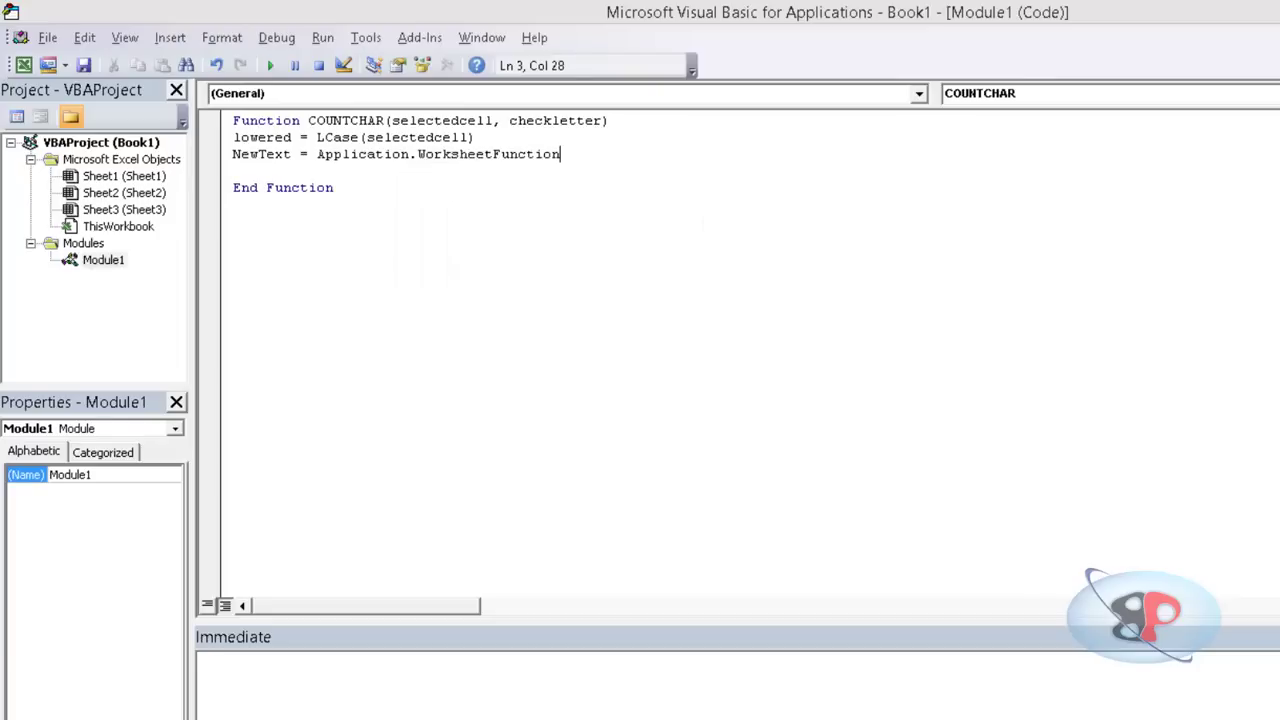
type(".")
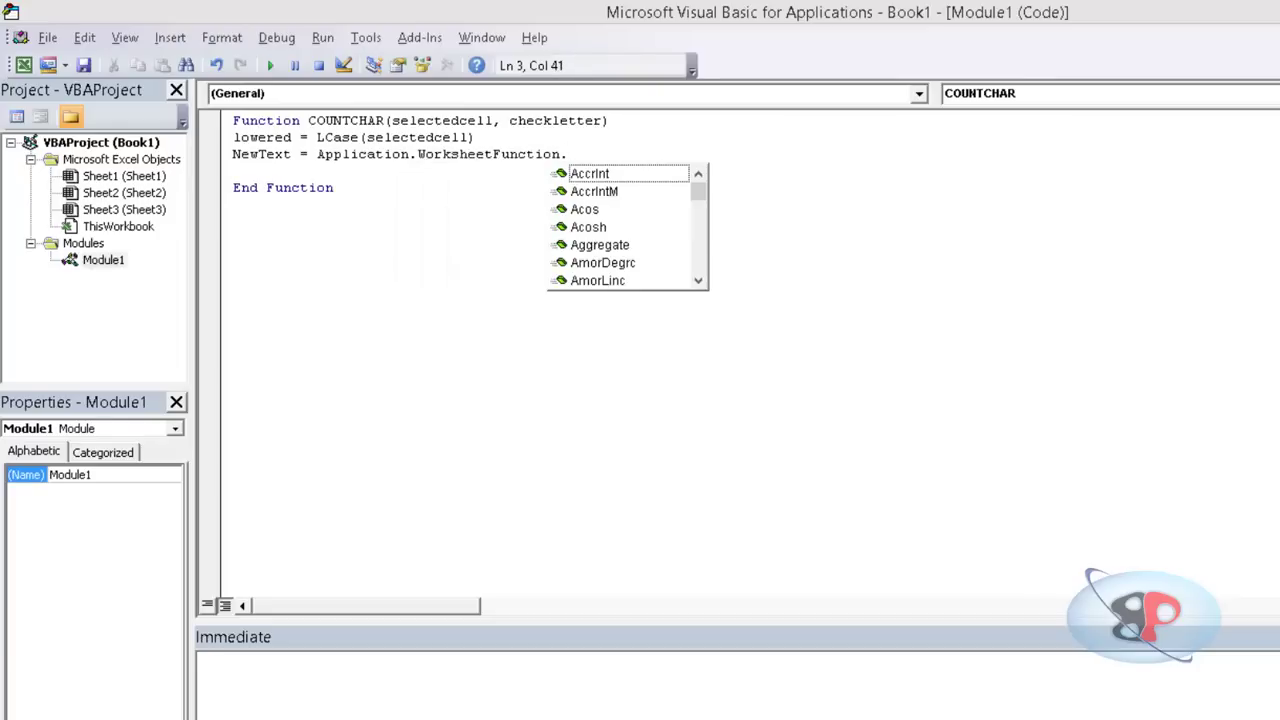
type("substit")
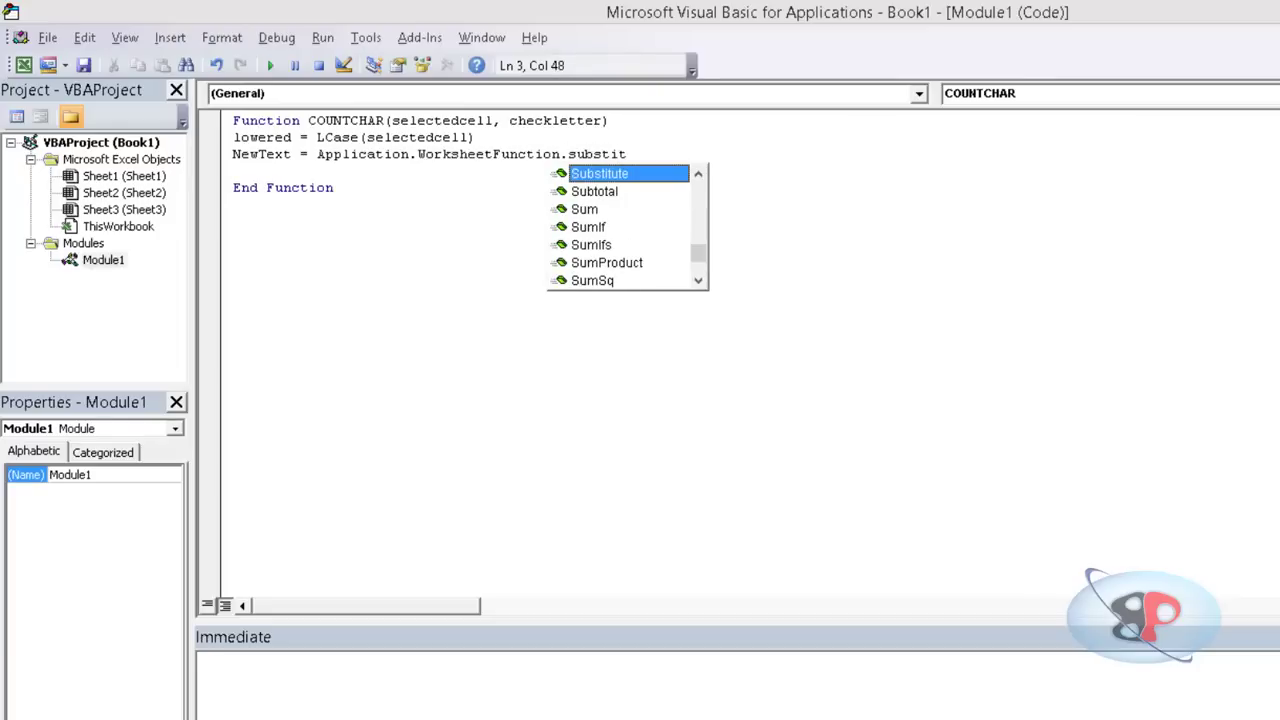
key("Tab")
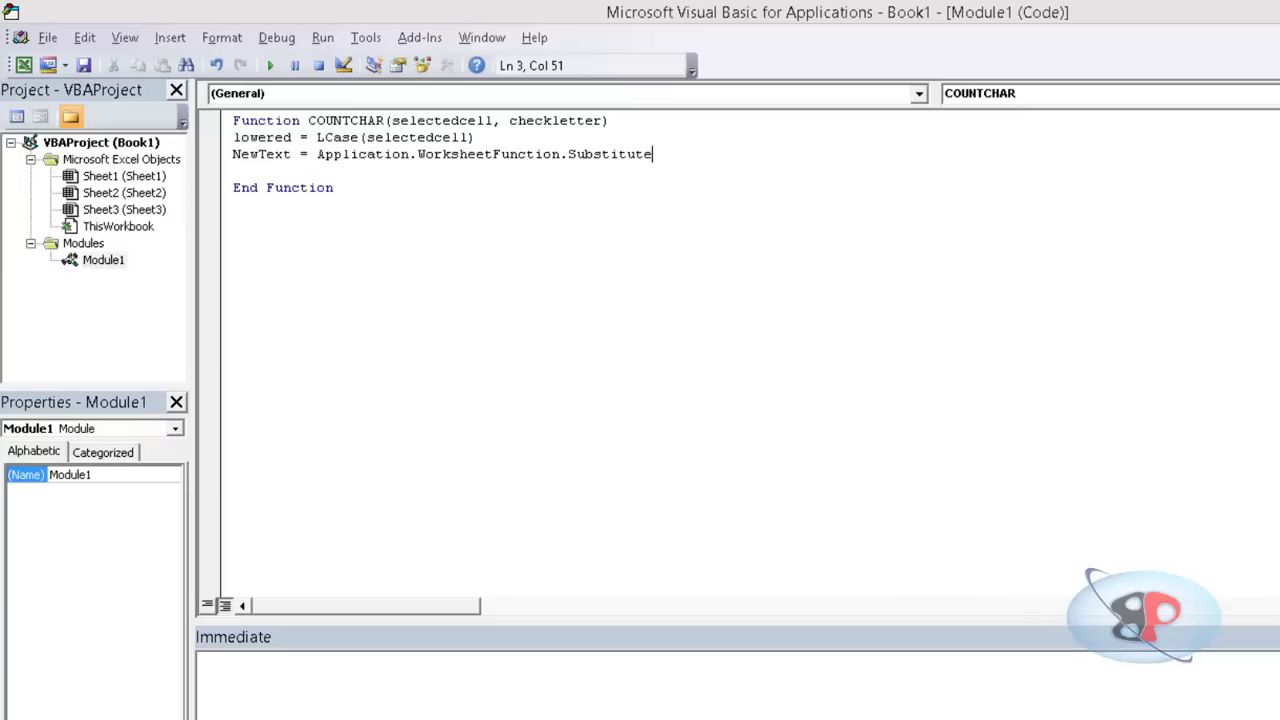
type("(")
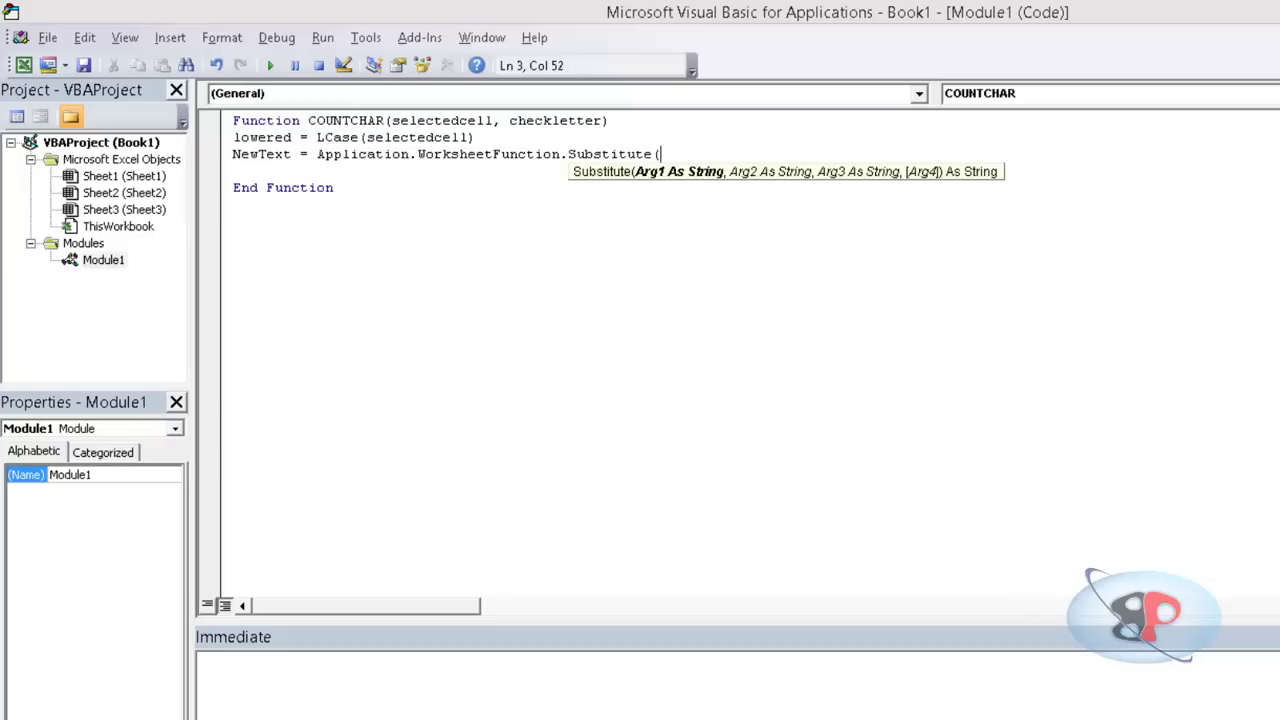
type("lowered, ")
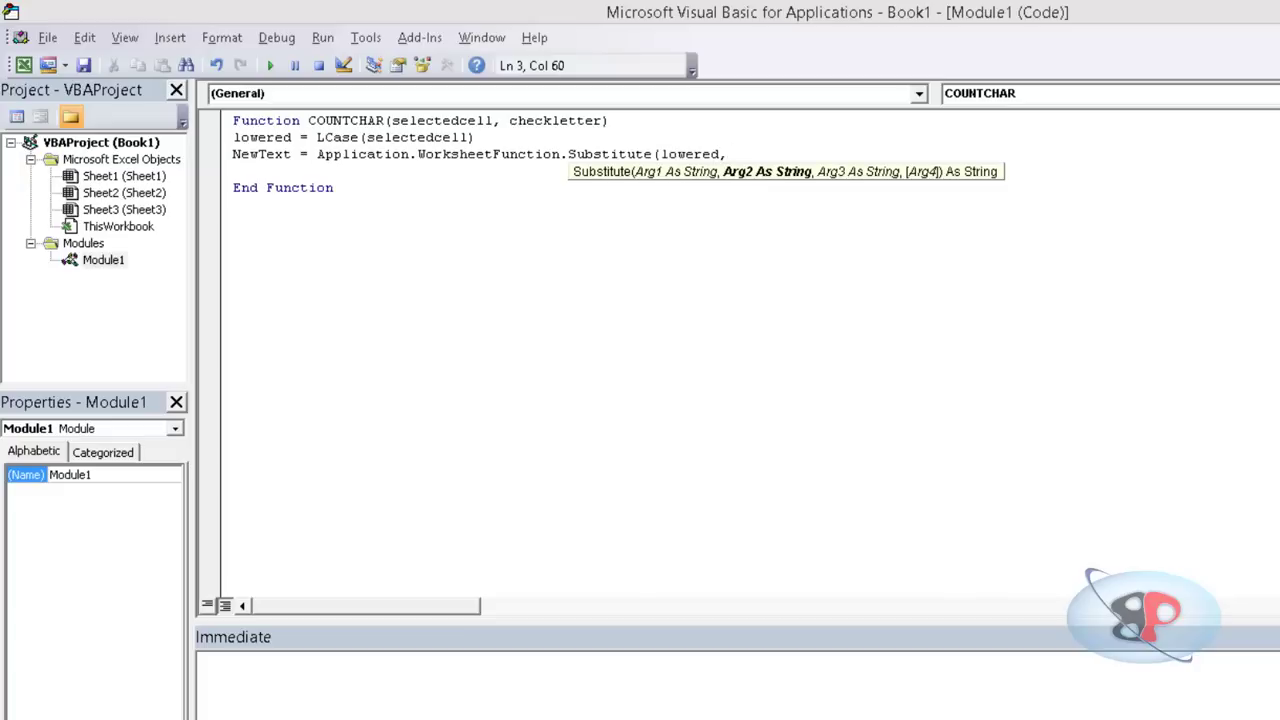
type("checkl")
type("etter, ")
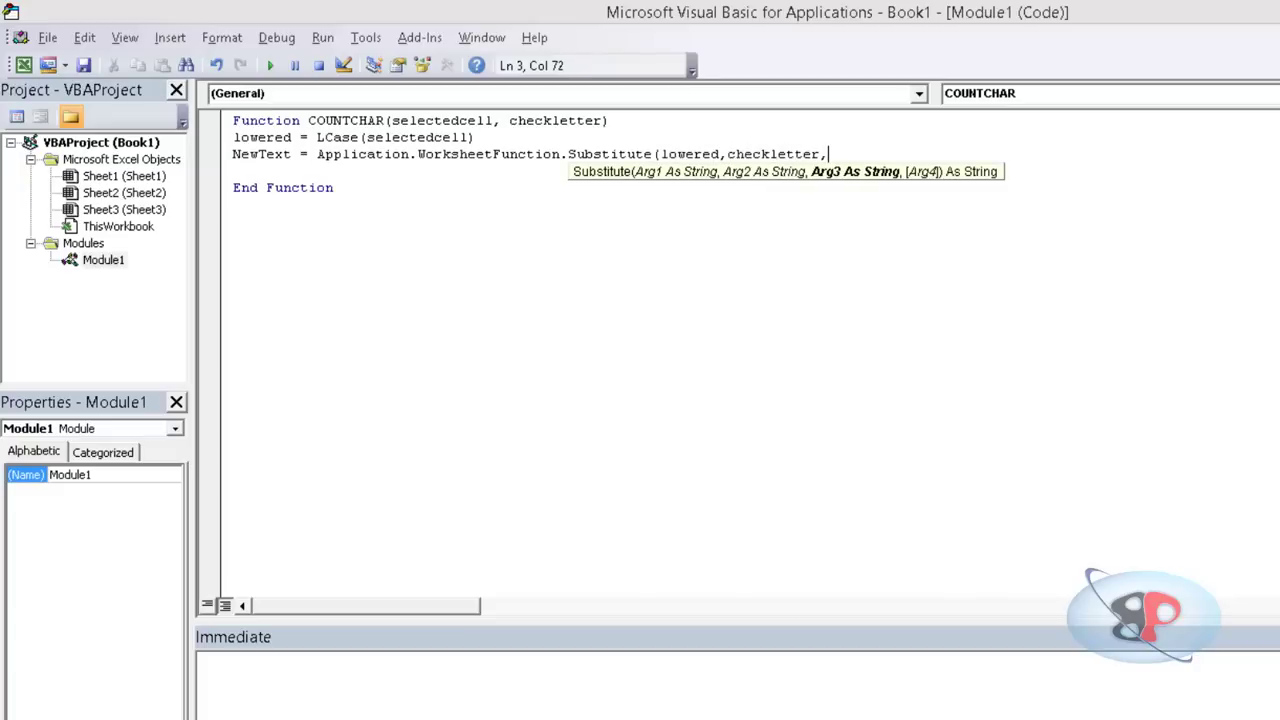
type("\"\")")
key("Return")
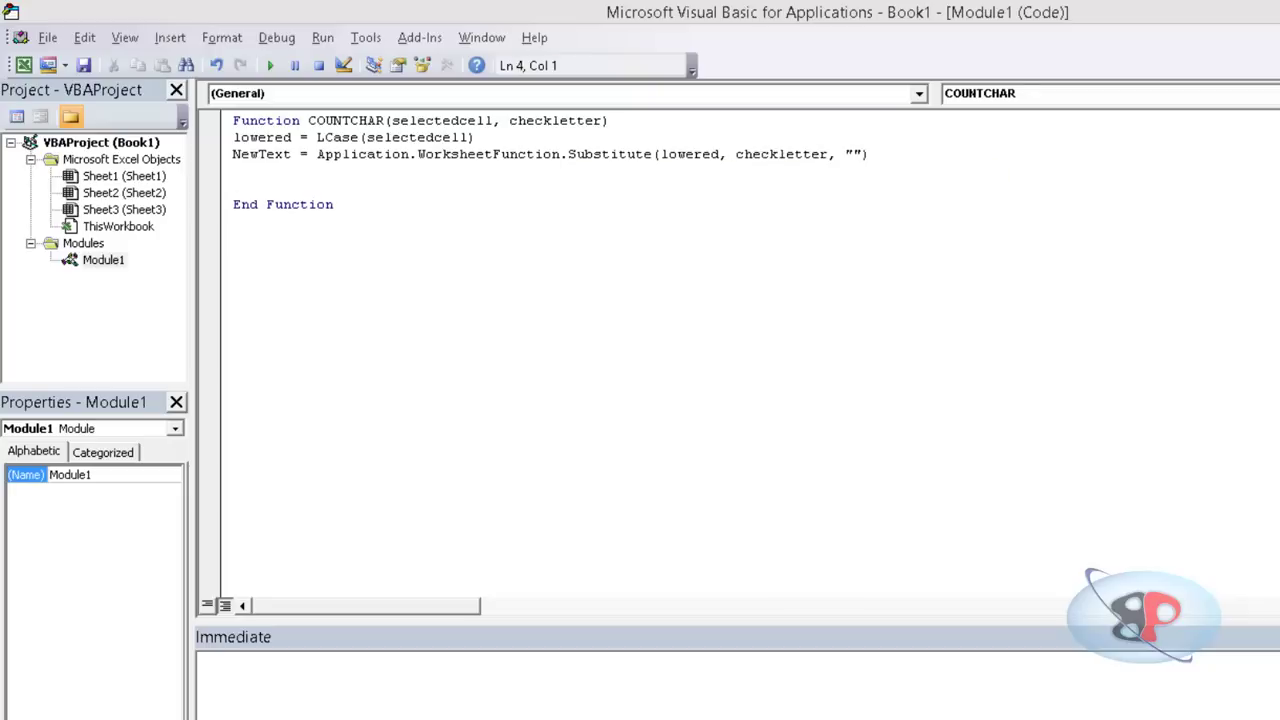
Add COUNTCHAR = Len(selectedcell) - Len(NewText) and switch back to Excel
type("cou")
key("BackSpace")
key("BackSpace")
key("BackSpace")
type("COUNTCHAR")
type(" = ")
type("LEN(")
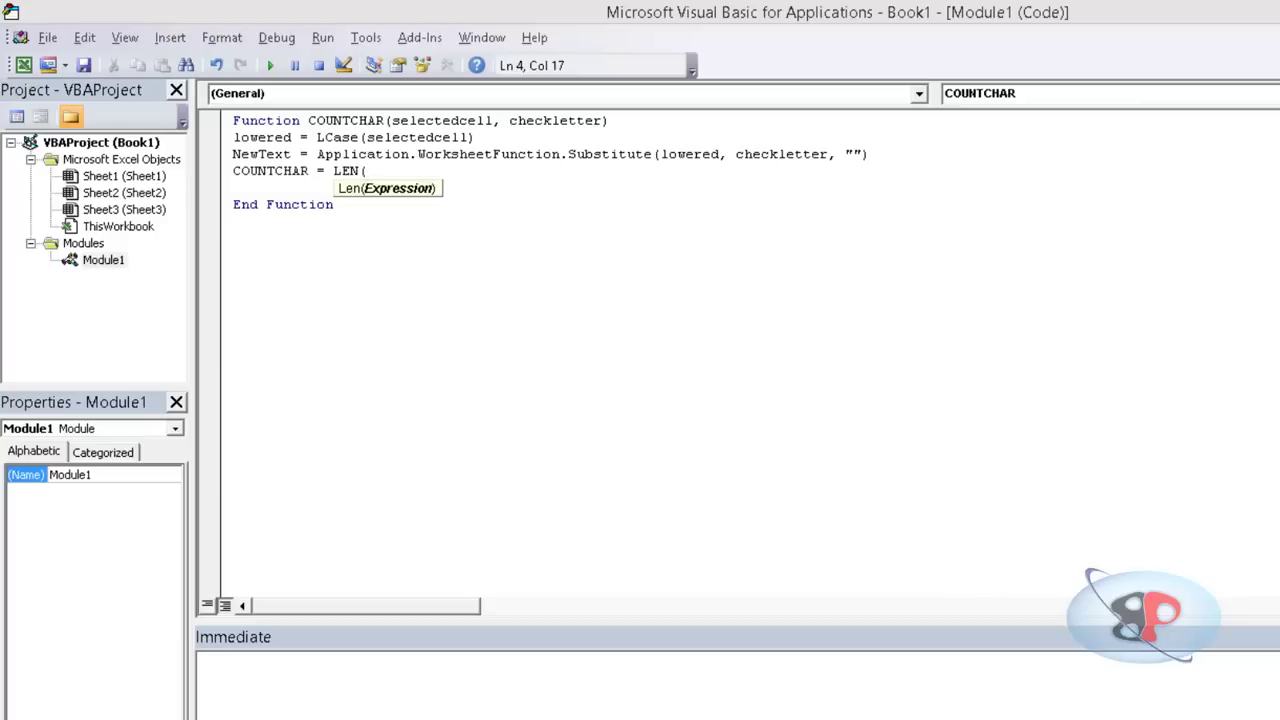
type("selectedcell")
type(") -L")
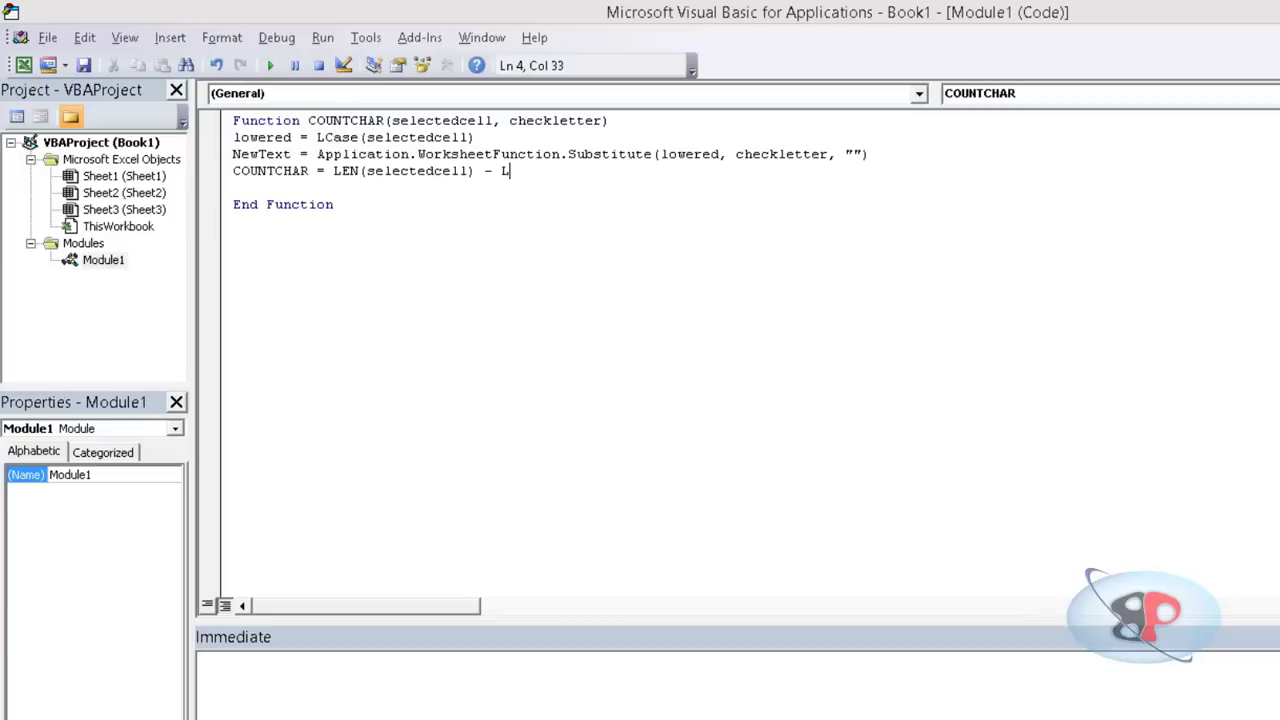
type("EN(NEwText")
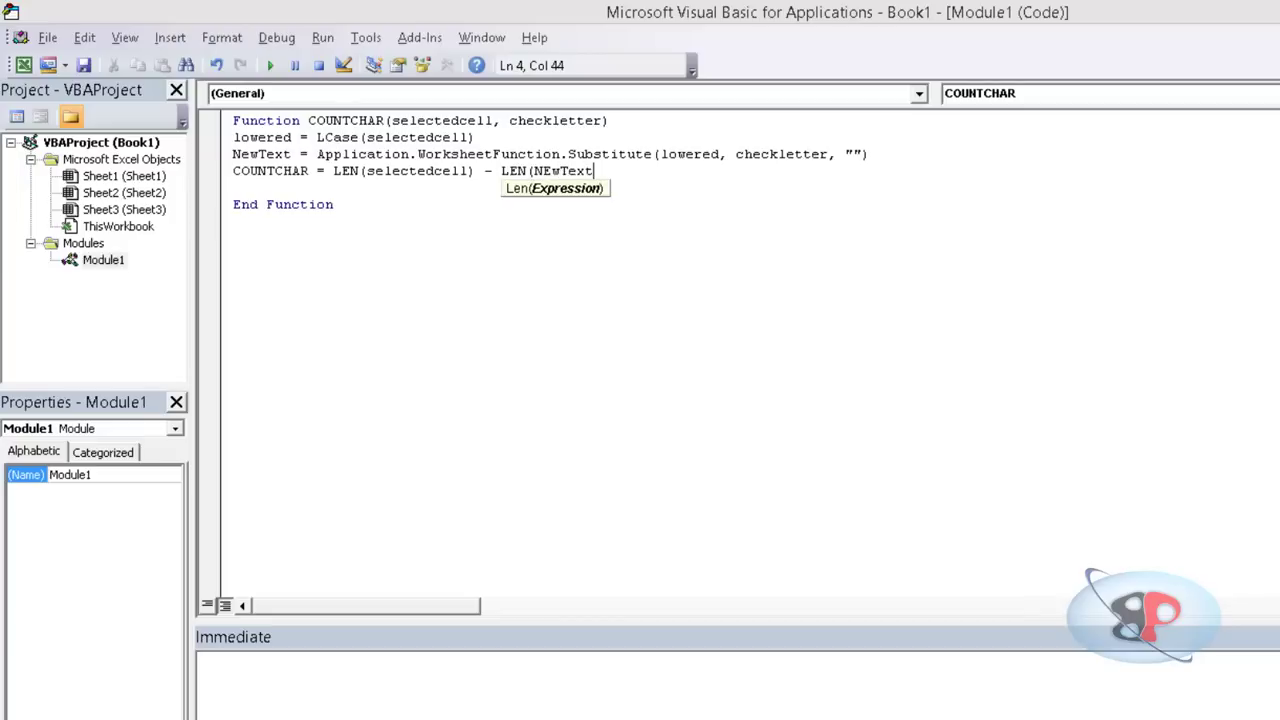
key("BackSpace")
key("BackSpace")
key("BackSpace")
key("BackSpace")
key("BackSpace")
type("ewText)")
key("Return")
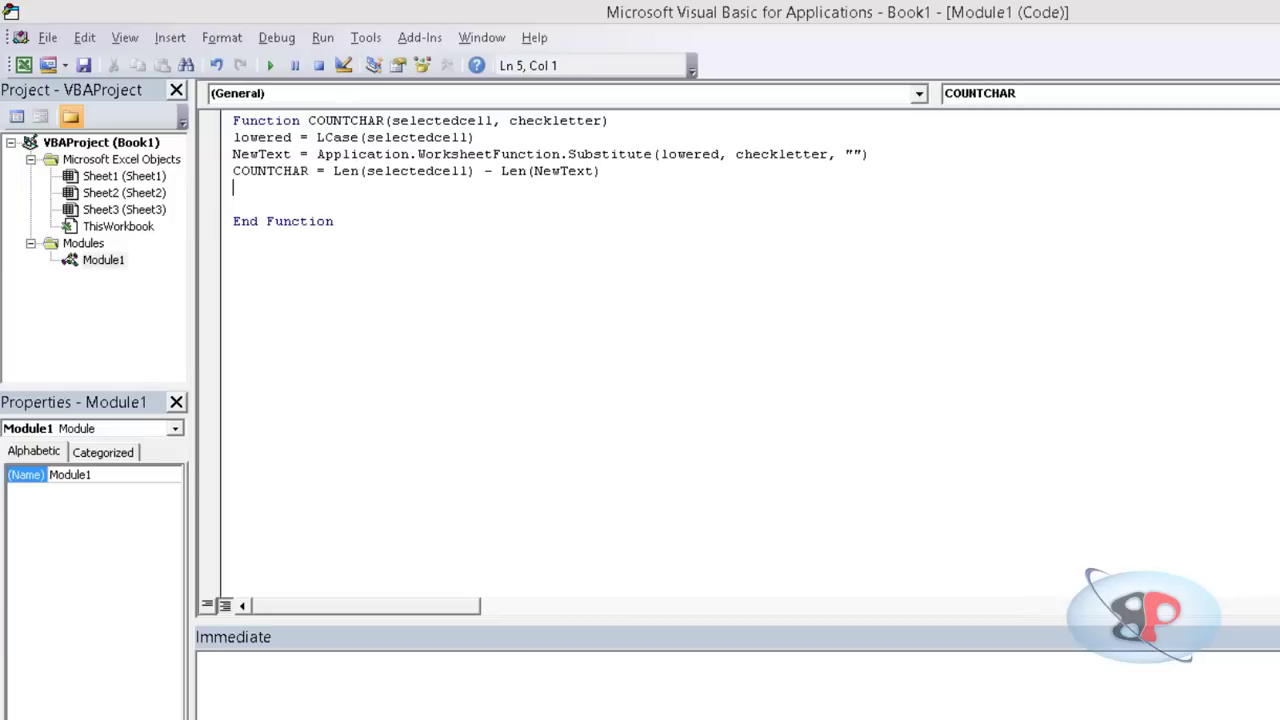
key("alt+F11")
Replace B1's formula with =COUNTCHAR(A1,"a"), returning 6, then view the code again
left_click(370, 305)
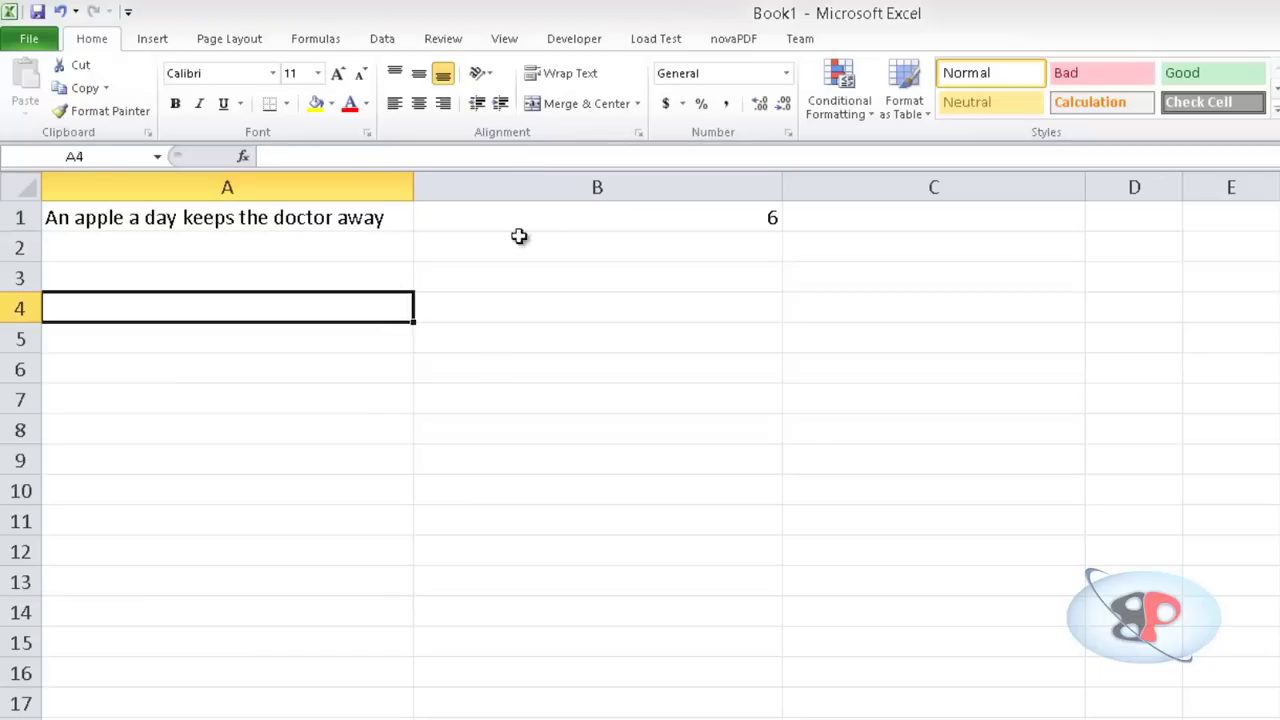
left_click(552, 218)
key("Delete")
type("=")
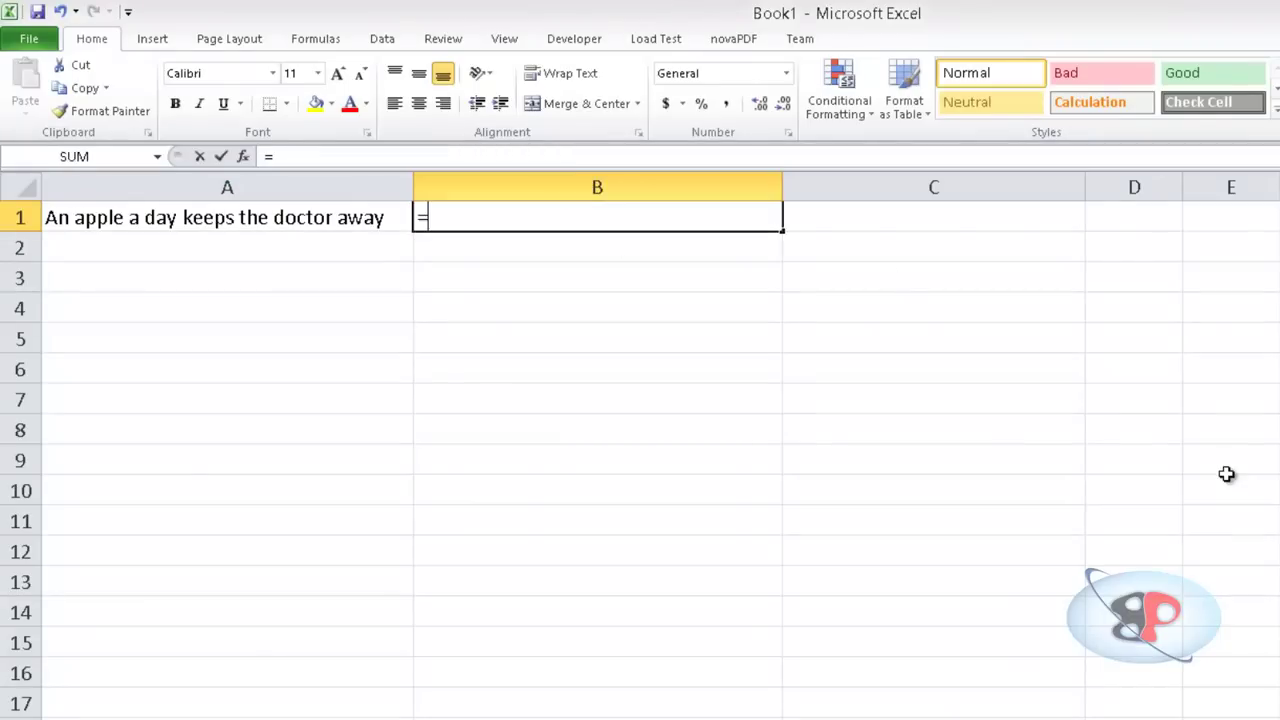
type("countch")
key("Tab")
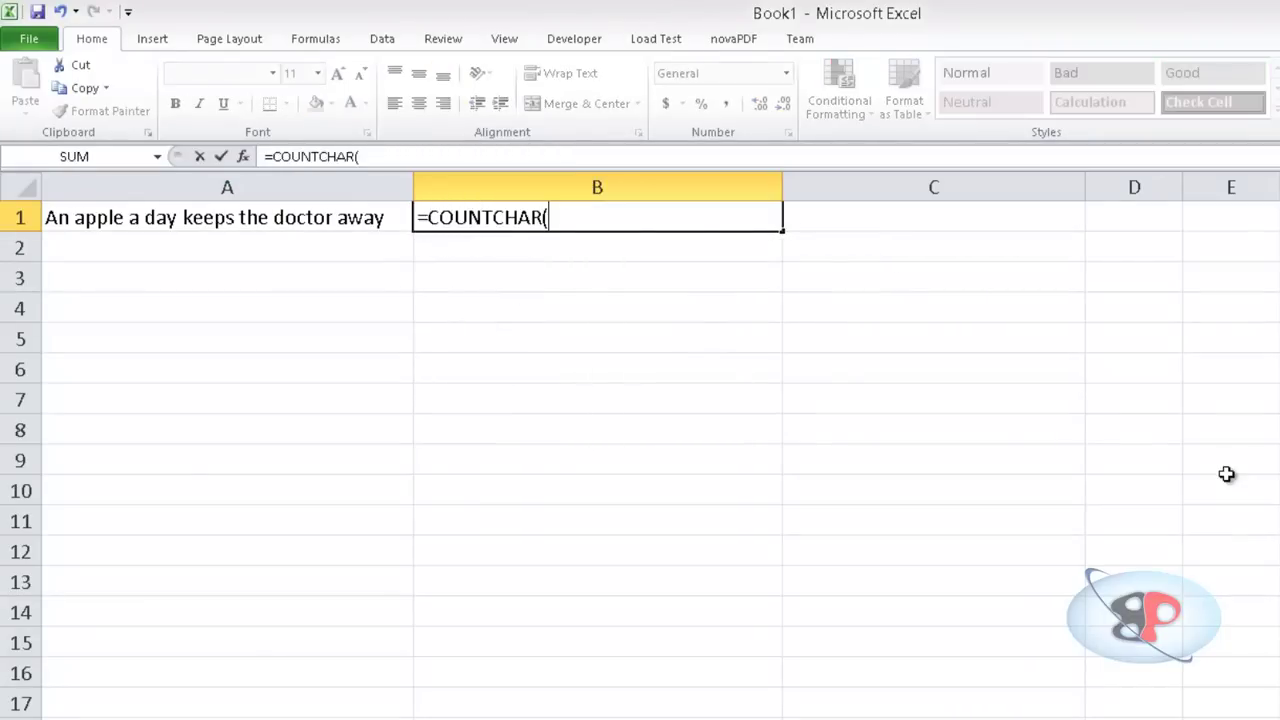
type("B1")
key("Left")
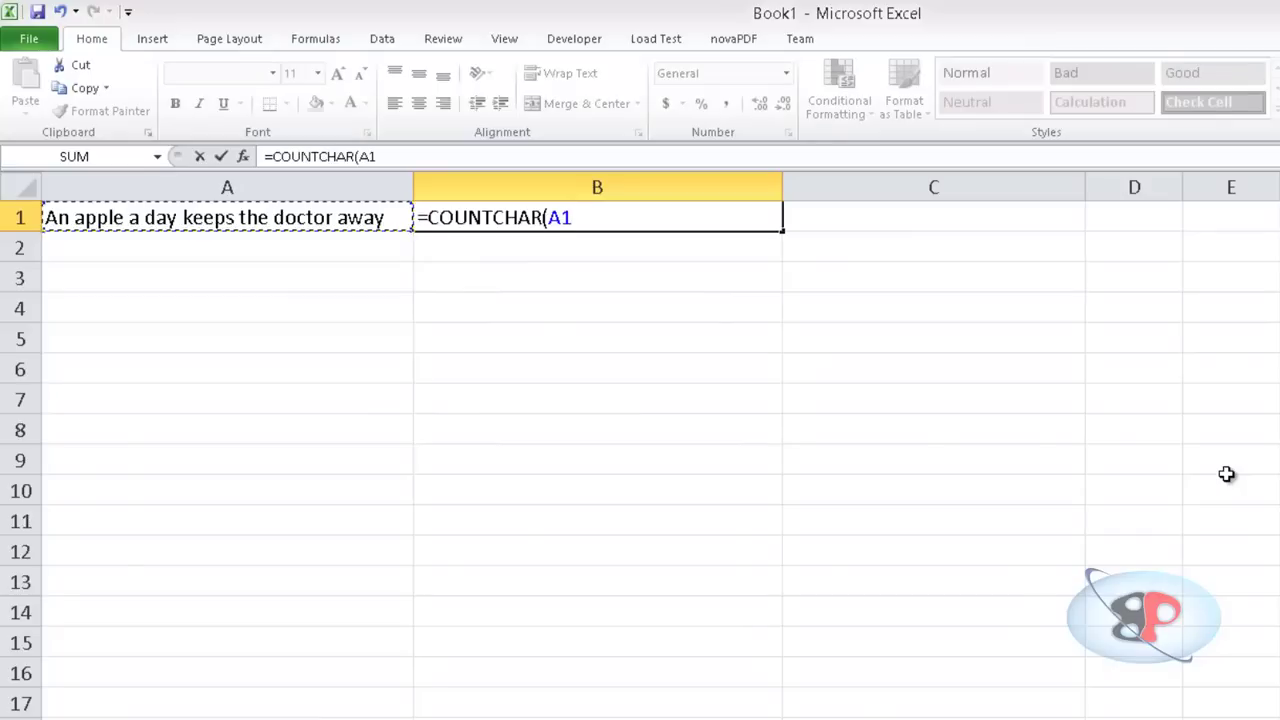
type(",\"")
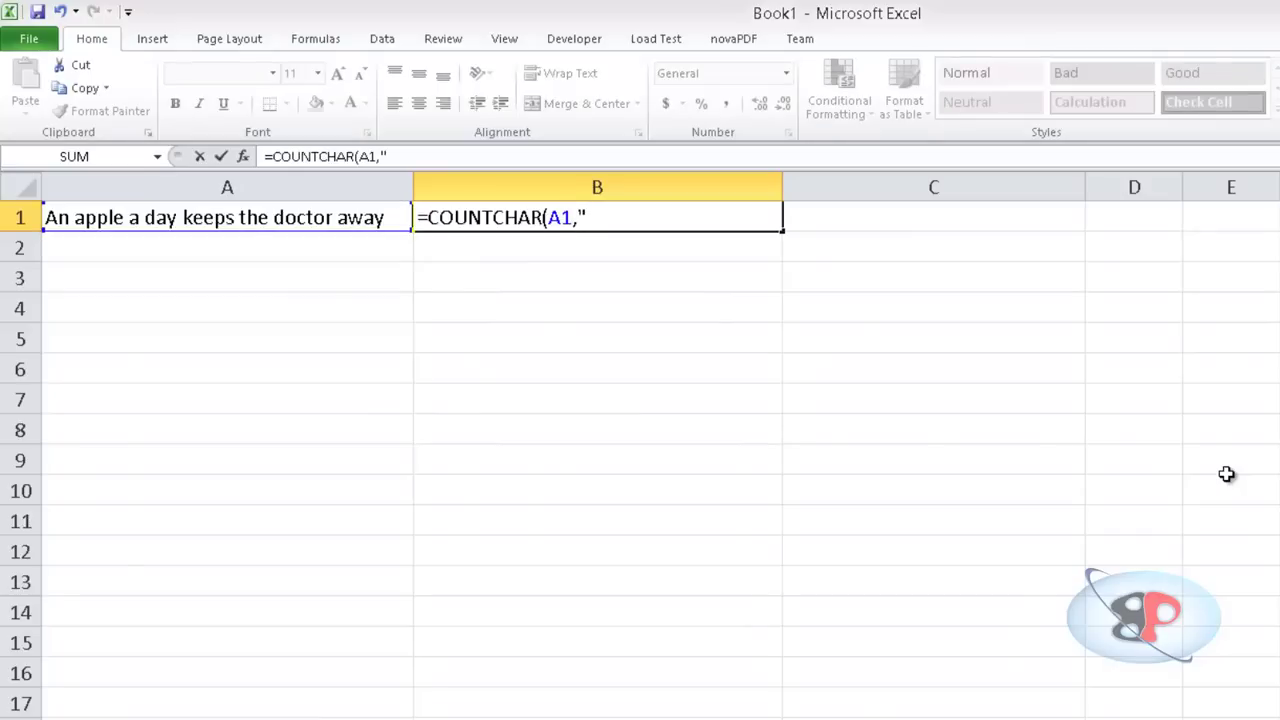
type("a\")")
key("Return")
key("Up")
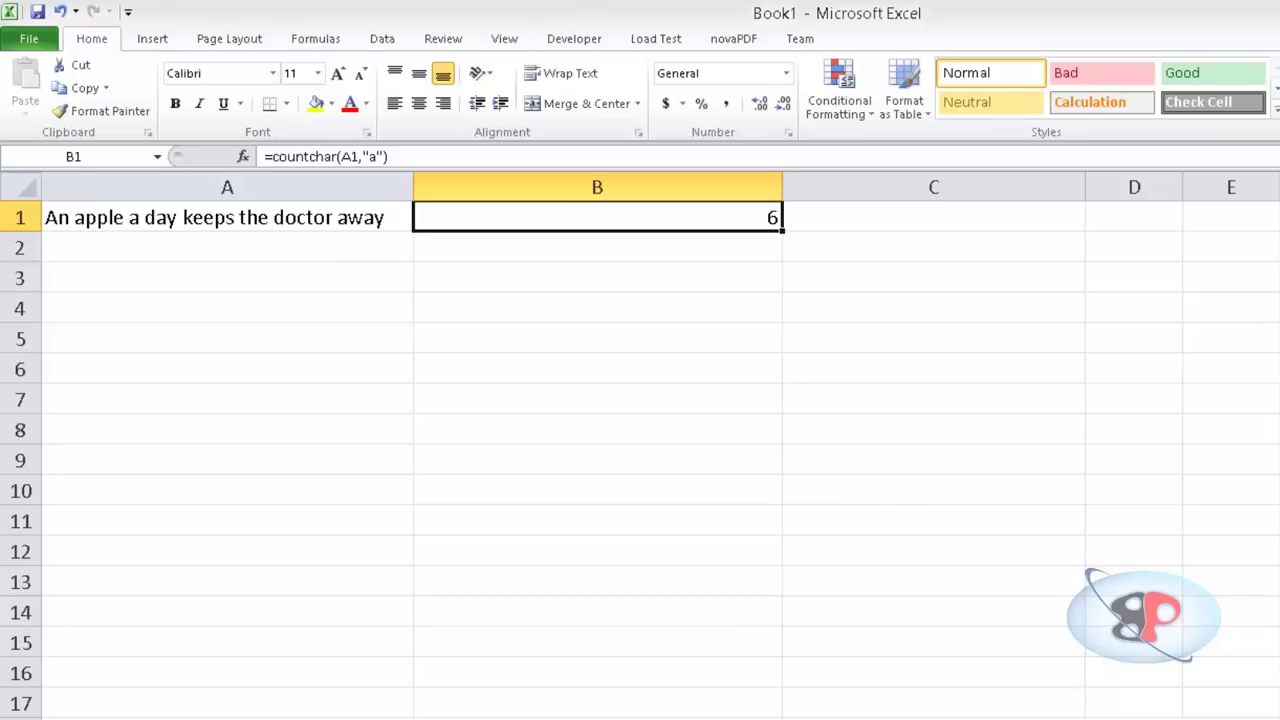
key("alt+F11")
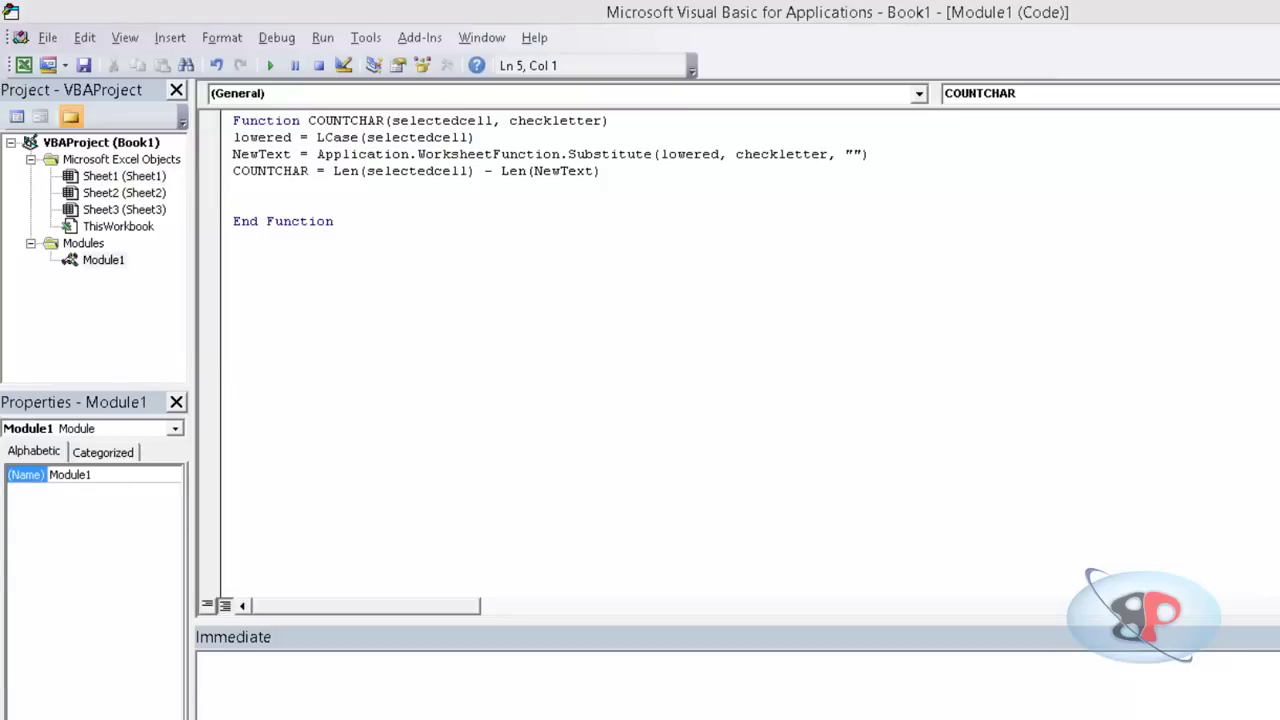